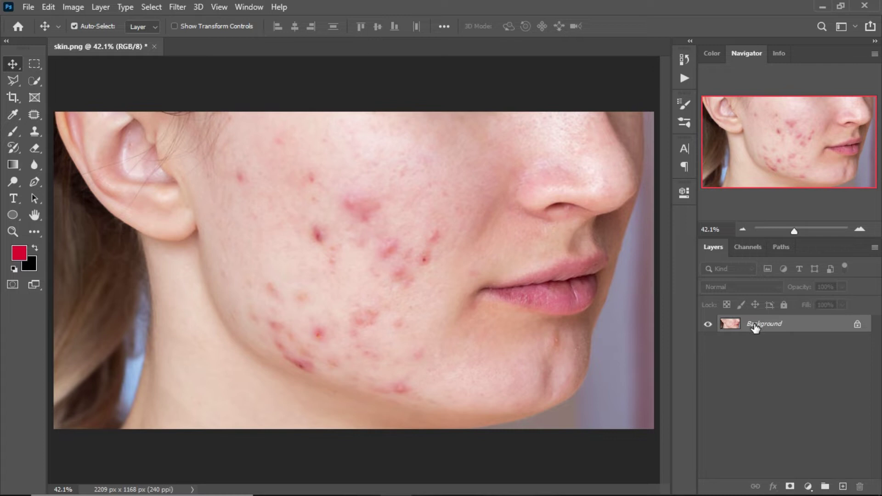
Step: Duplicate the photo layer, invert the copy, and blend it as Vivid Light
key("ctrl+j")
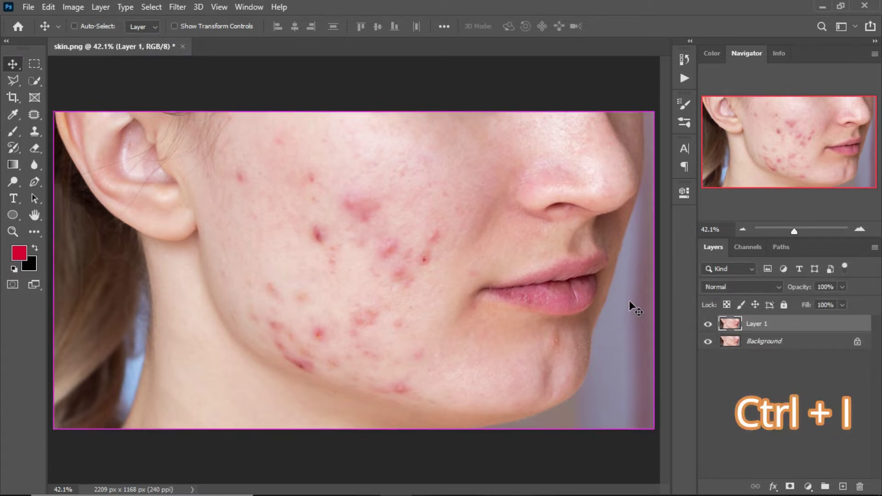
key("ctrl+i")
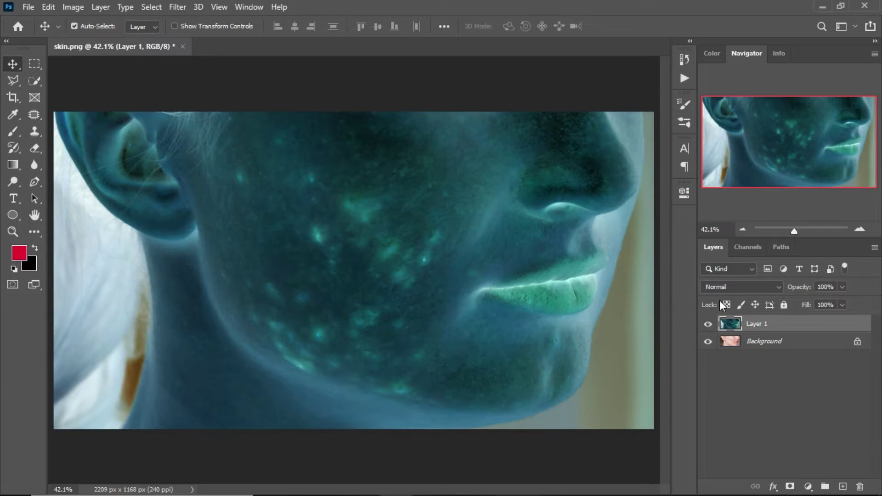
left_click(732, 289)
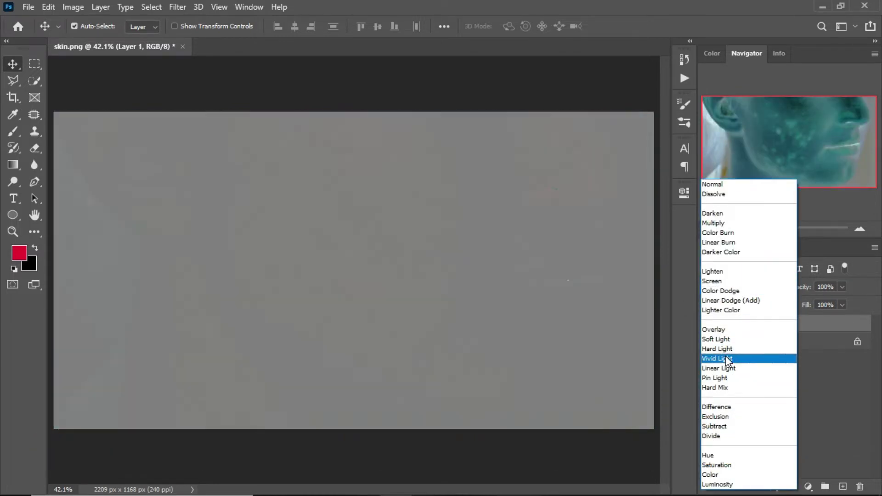
left_click(726, 358)
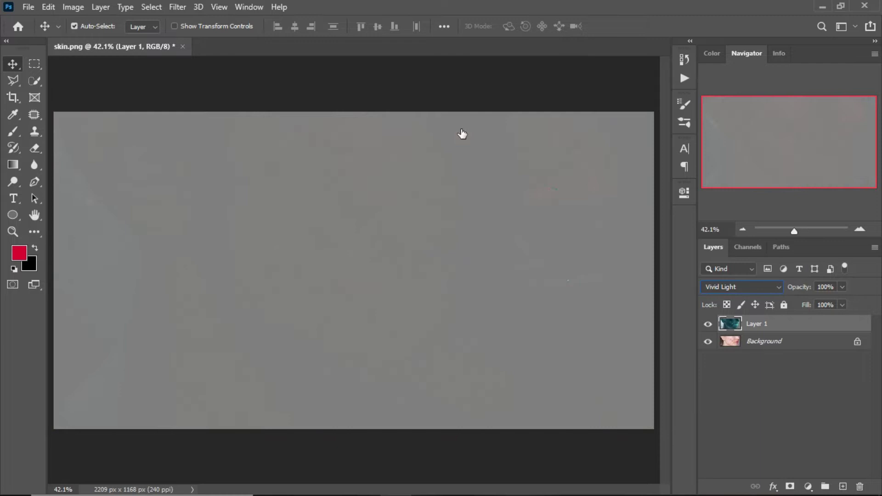
left_click(177, 7)
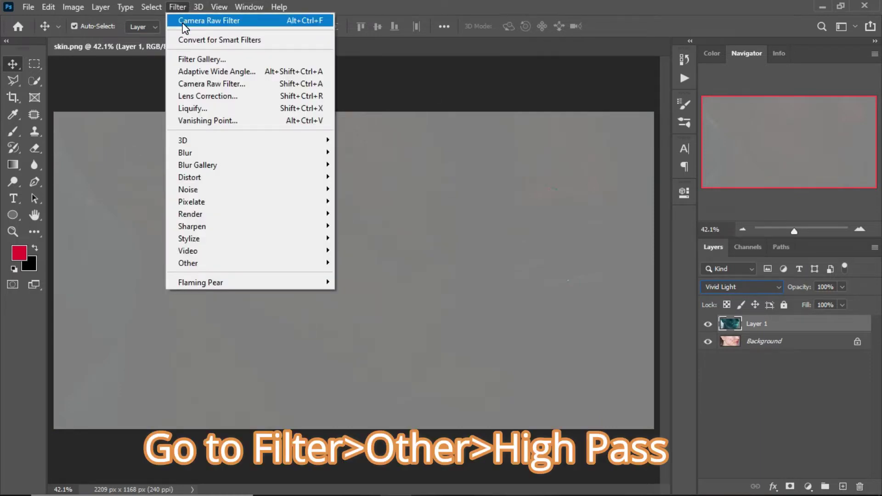
mouse_move(248, 262)
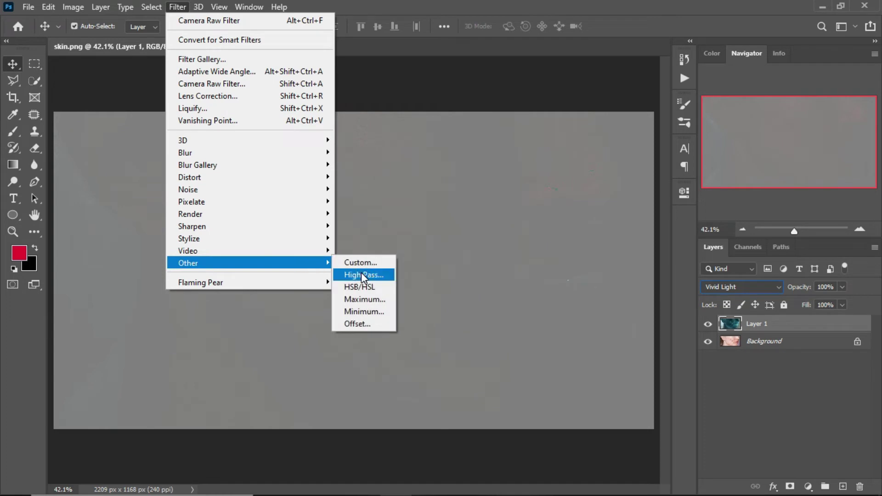
Step: Apply High Pass at radius 25, then Surface Blur at radius 5 px and threshold 5 levels
left_click(363, 275)
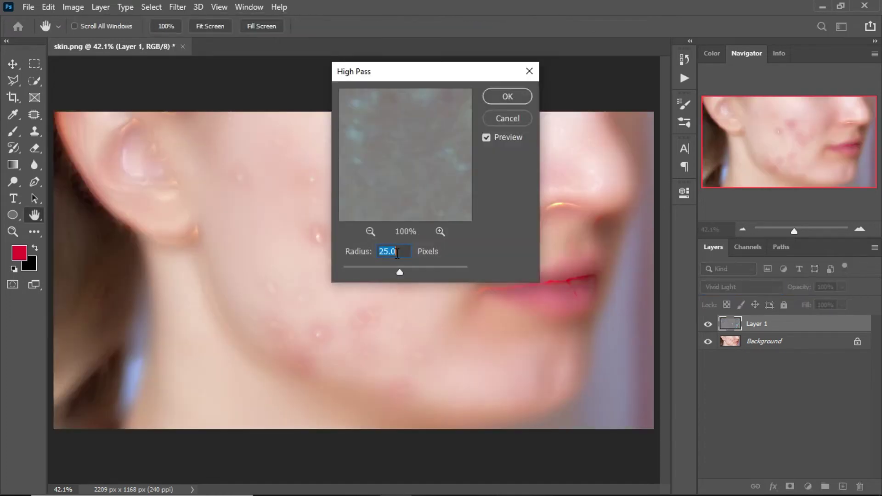
left_click(502, 100)
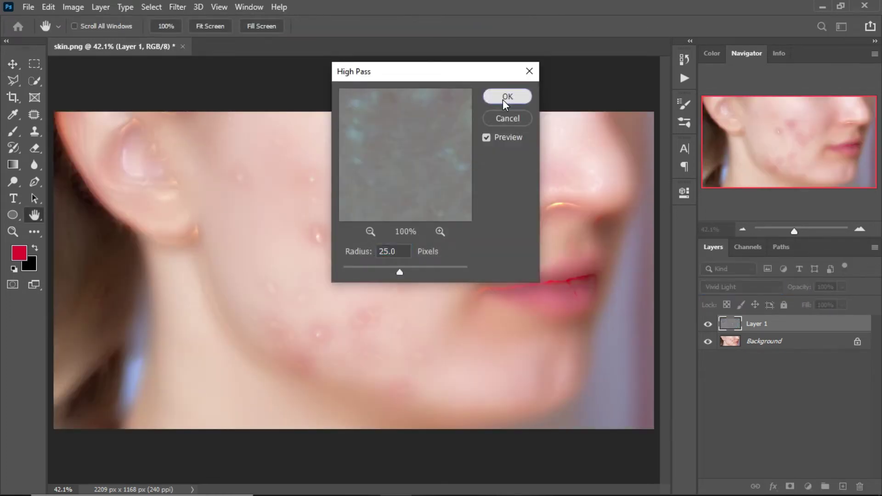
left_click(178, 7)
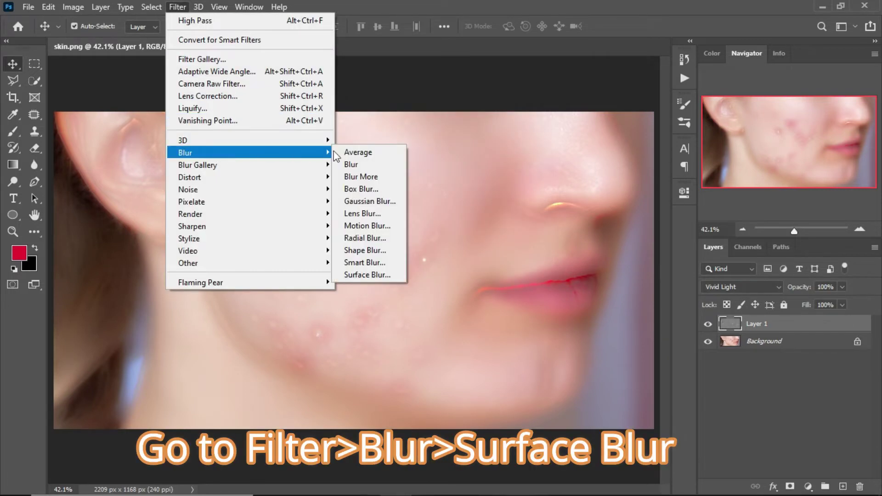
left_click(377, 274)
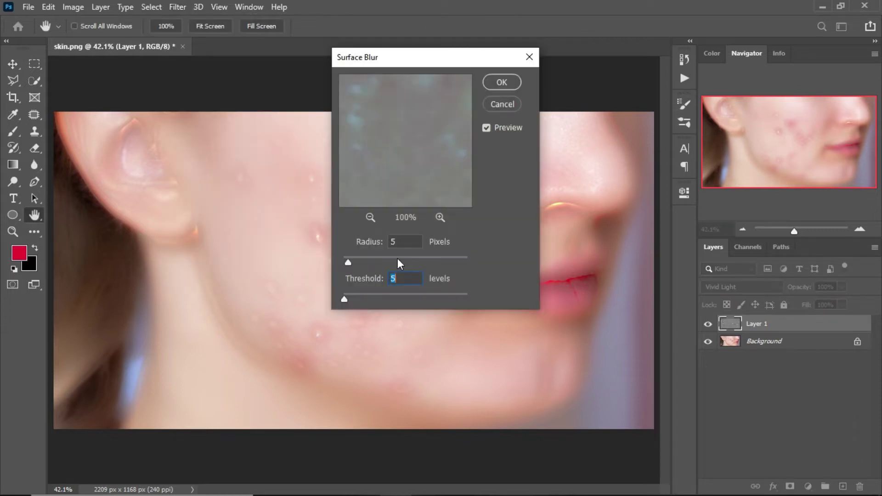
left_click(398, 241)
left_click(503, 83)
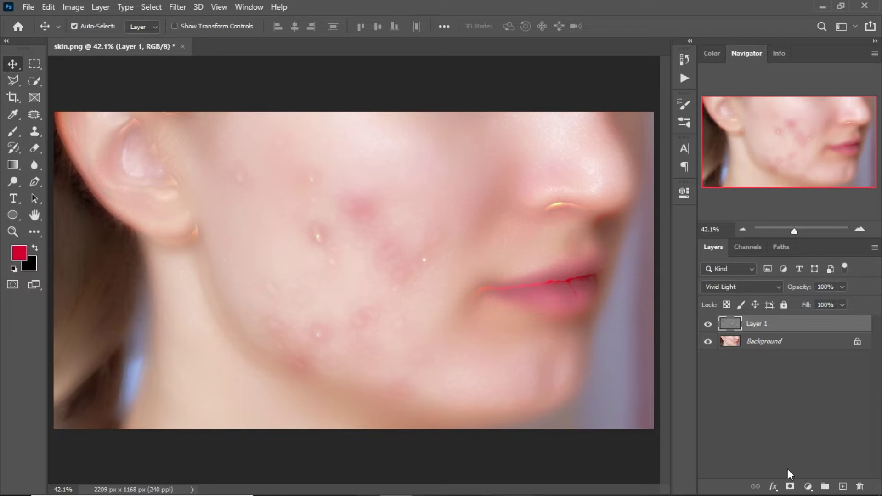
Step: Add an inverted hide-all mask to Layer 1 and set up a 300 px white brush
left_click(789, 486)
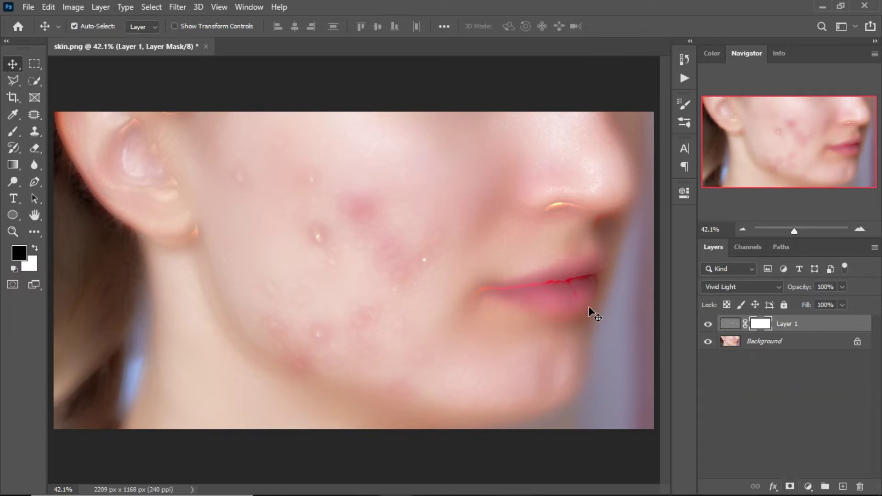
key("ctrl+i")
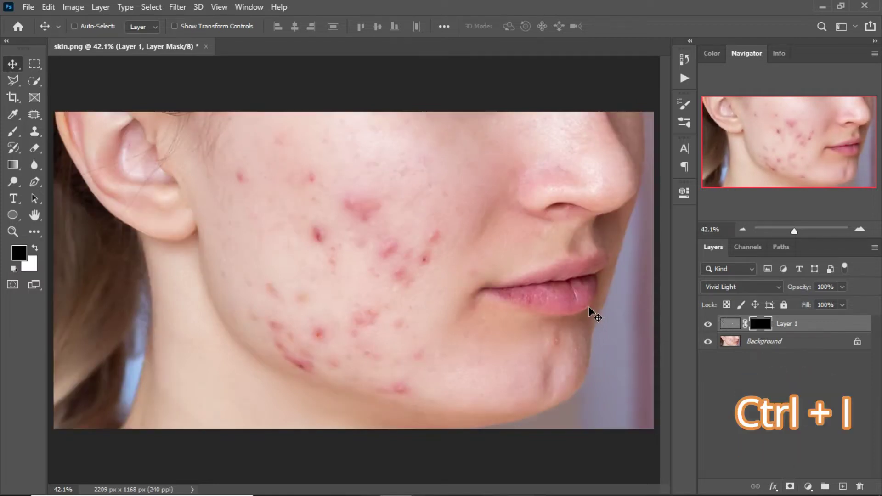
left_click(13, 132)
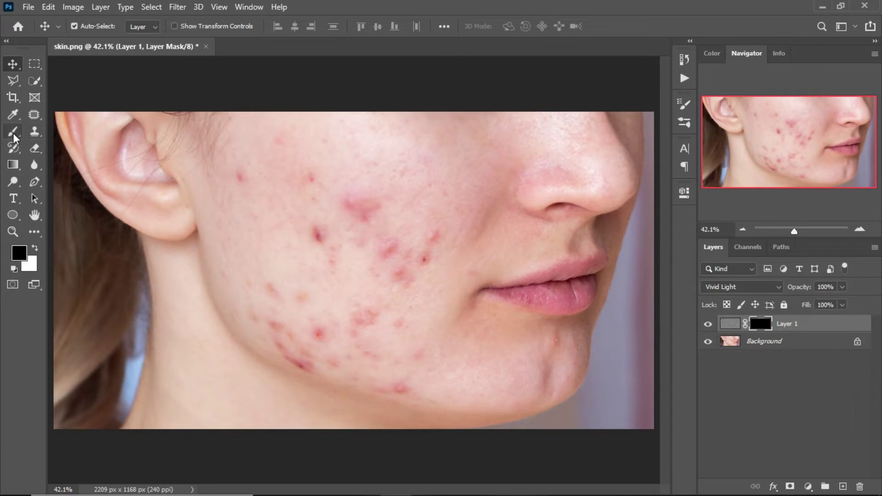
right_click(13, 133)
left_click(53, 132)
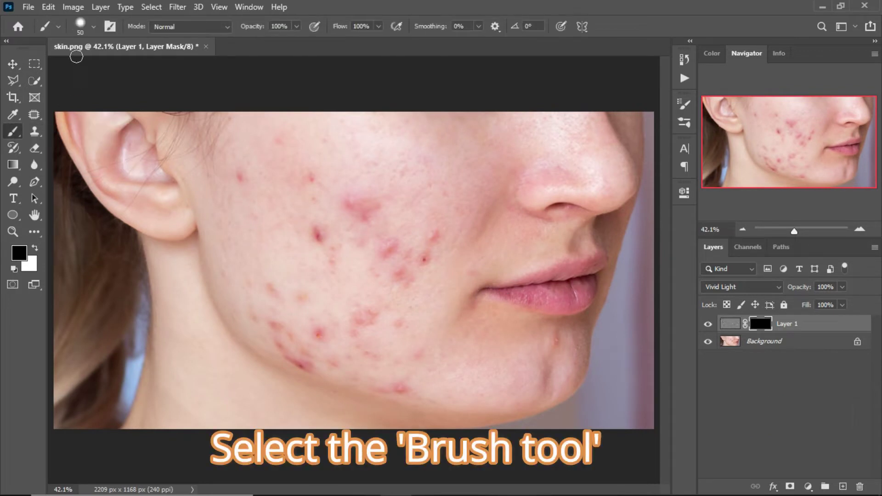
key("bracketright")
key("bracketright")
key("bracketright")
key("bracketright")
key("bracketright")
key("bracketright")
key("bracketright")
key("bracketright")
key("bracketright")
key("bracketright")
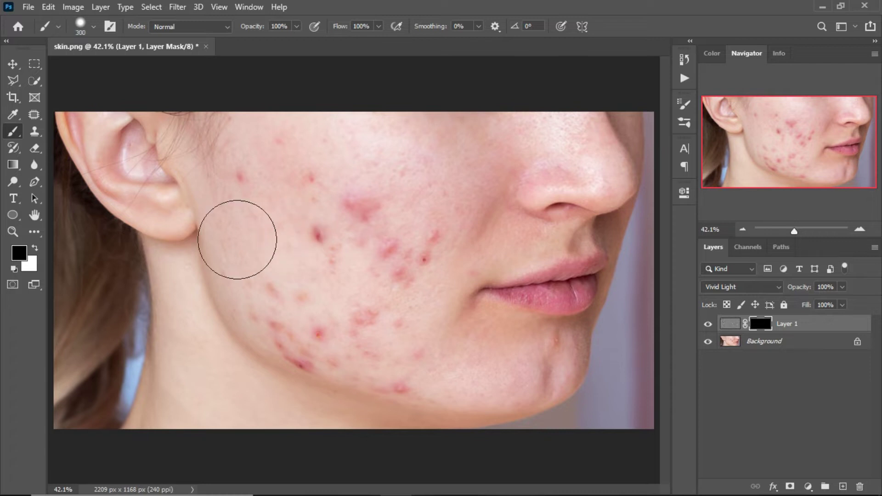
left_click(36, 248)
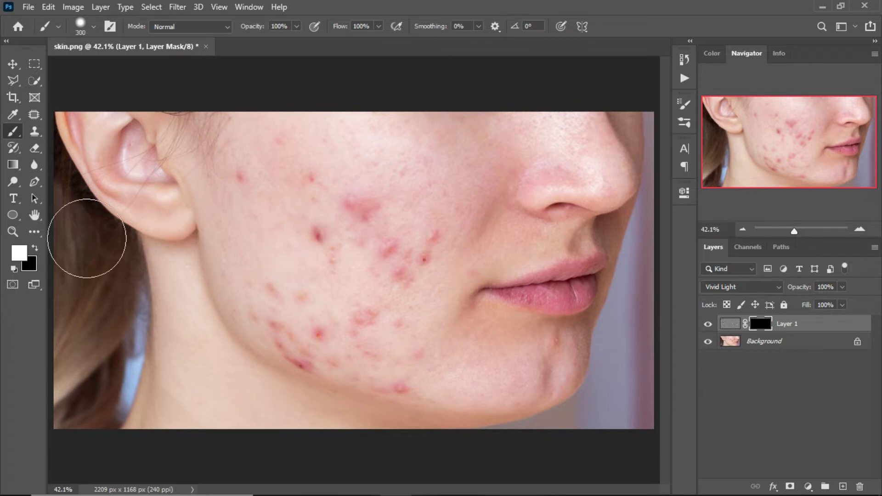
Step: Paint white over the mid cheek, then around and under the nose at 125 px
mouse_move(295, 183)
left_mouse_down()
mouse_move(415, 250)
mouse_move(250, 223)
mouse_move(325, 341)
mouse_move(365, 172)
mouse_move(464, 219)
left_mouse_up()
key("bracketleft")
key("bracketleft")
key("bracketleft")
key("bracketleft")
key("bracketleft")
mouse_move(533, 240)
left_mouse_down()
mouse_move(549, 98)
mouse_move(495, 177)
mouse_move(567, 239)
mouse_move(547, 243)
mouse_move(571, 242)
left_mouse_up()
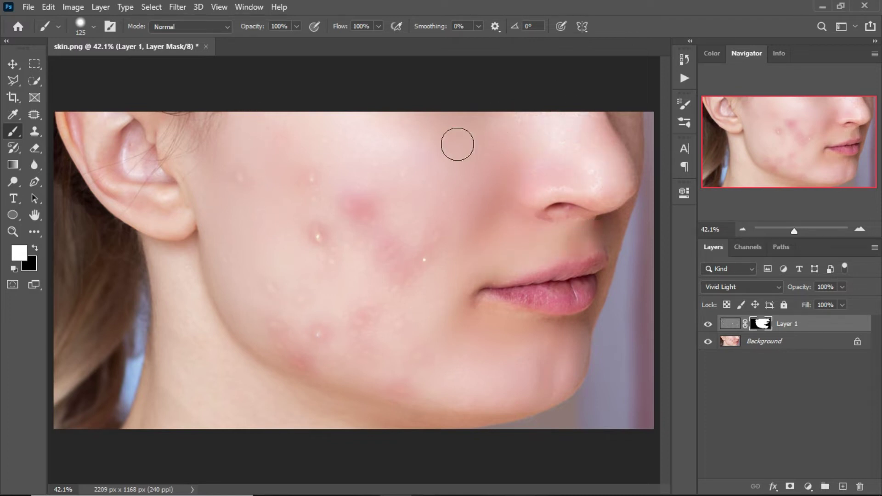
left_click(13, 68)
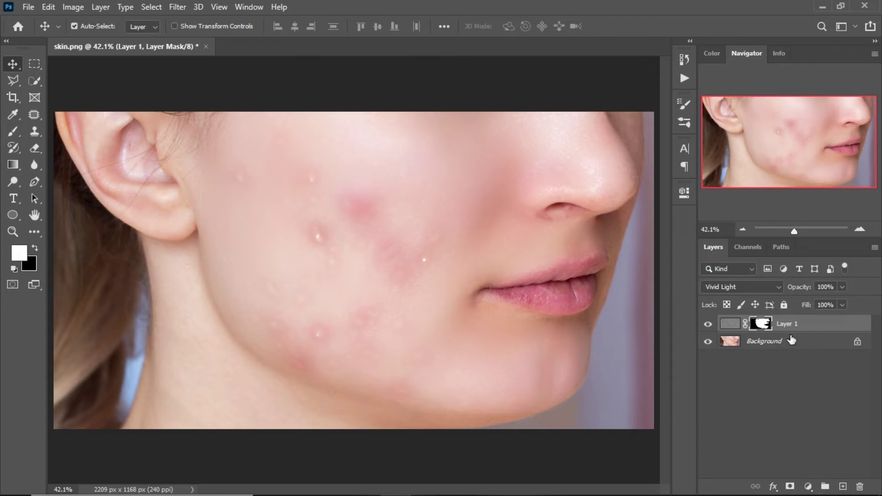
Step: Lower Layer 1 opacity to 40% and stamp all visible layers into a new Layer 2
left_click(827, 288)
key("ctrl")
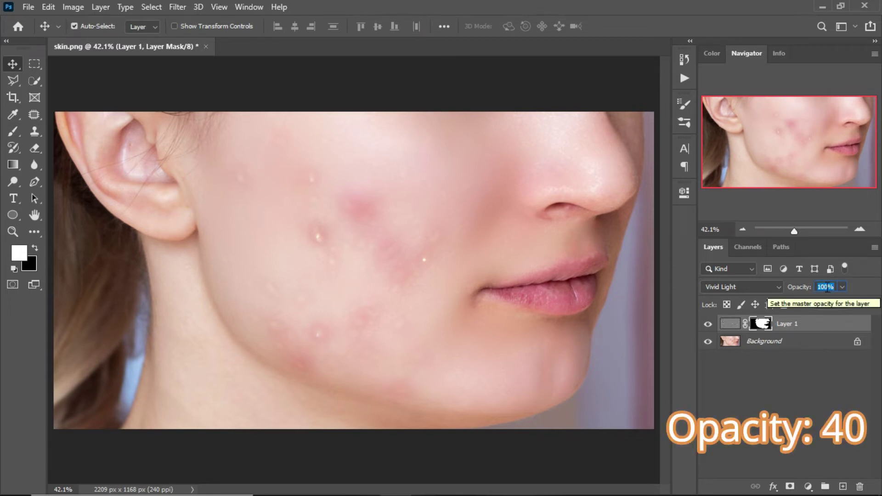
type("15")
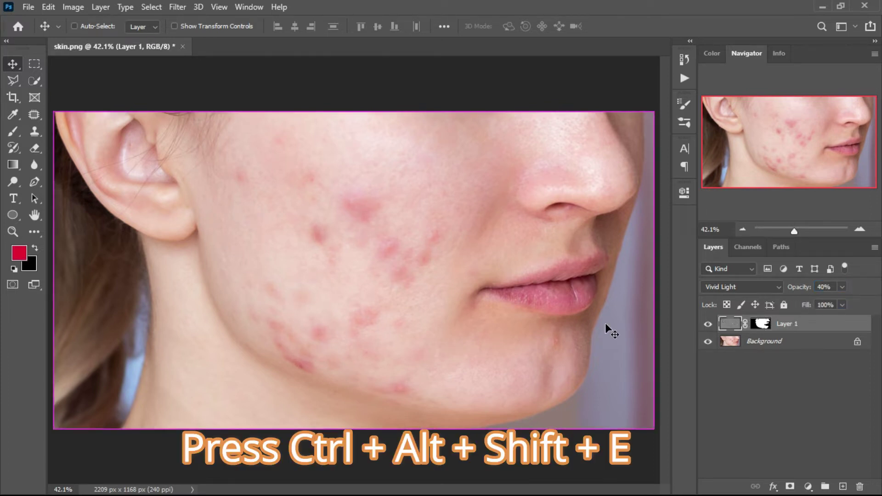
key("ctrl+alt+shift+e")
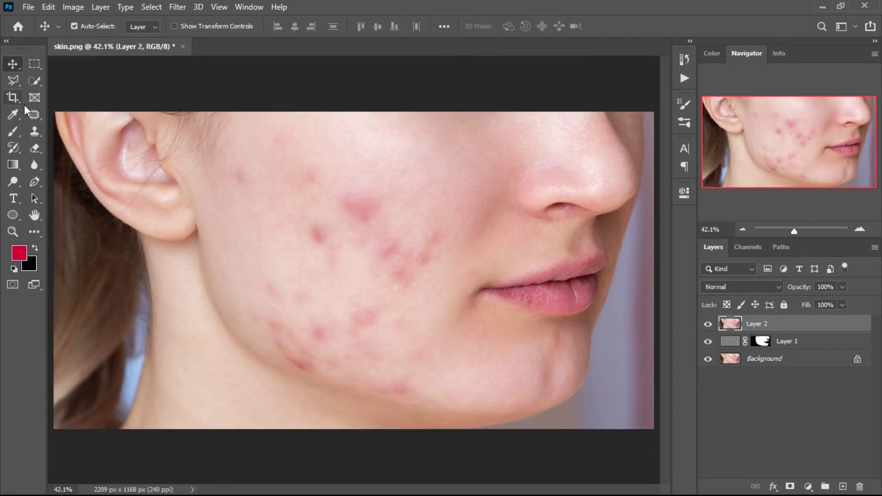
Step: Zoom in and patch the blemish high on the cheek with clean skin using the Patch Tool
left_click(34, 114)
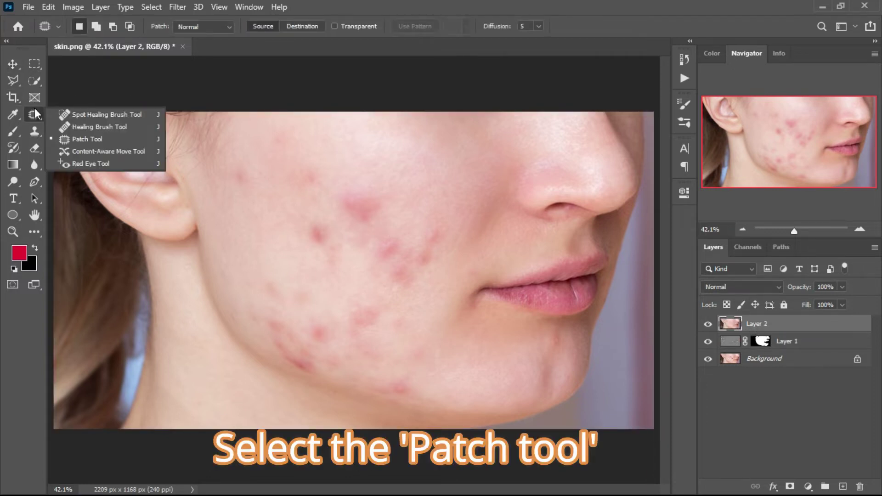
left_click(81, 138)
left_click_drag(374, 216, 403, 216)
left_click_drag(340, 157, 316, 171)
left_click_drag(367, 219, 340, 159)
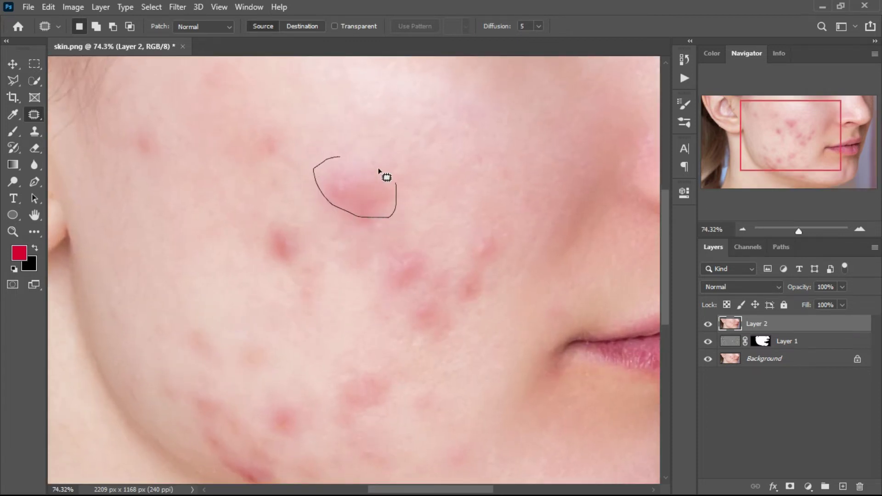
left_click_drag(364, 199, 385, 129)
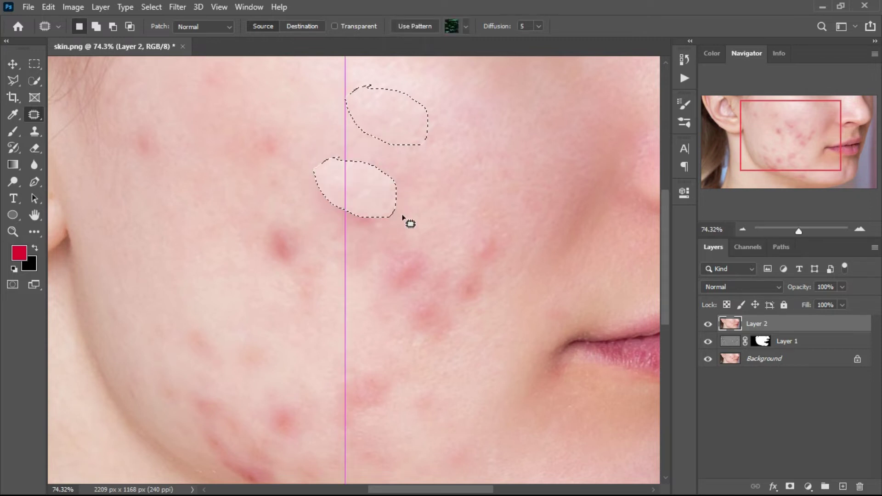
key("ctrl+d")
Step: Patch away the mid-cheek and lower-cheek spots with clean skin
left_click_drag(236, 115, 216, 138)
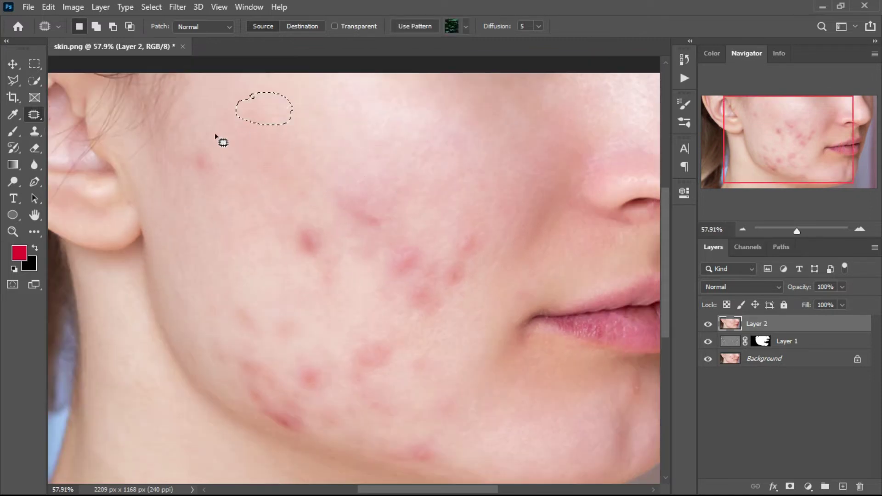
mouse_move(352, 174)
left_mouse_down()
mouse_move(478, 236)
mouse_move(352, 174)
mouse_move(325, 250)
left_mouse_up()
mouse_move(244, 301)
left_mouse_down()
mouse_move(277, 316)
mouse_move(262, 338)
mouse_move(258, 276)
left_mouse_up()
mouse_move(211, 311)
left_mouse_down()
mouse_move(232, 400)
mouse_move(442, 345)
mouse_move(217, 315)
left_mouse_up()
scroll(299, 243, "down", 3)
left_click_drag(435, 390, 435, 322)
left_click_drag(384, 367, 493, 367)
left_click_drag(534, 386, 617, 339)
mouse_move(447, 179)
left_mouse_down()
mouse_move(414, 239)
mouse_move(447, 180)
left_mouse_up()
left_click_drag(432, 209, 315, 205)
Step: Patch the two jawline spots with clean skin and deselect, returning to the full face view
mouse_move(409, 316)
left_mouse_down()
mouse_move(413, 370)
mouse_move(409, 315)
left_mouse_up()
left_click_drag(418, 349, 345, 351)
mouse_move(400, 394)
left_mouse_down()
mouse_move(359, 395)
mouse_move(363, 404)
left_mouse_up()
mouse_move(377, 404)
left_mouse_down()
mouse_move(350, 356)
mouse_move(299, 368)
left_mouse_up()
scroll(370, 309, "down", 3)
key("ctrl+d")
scroll(369, 308, "up", 2)
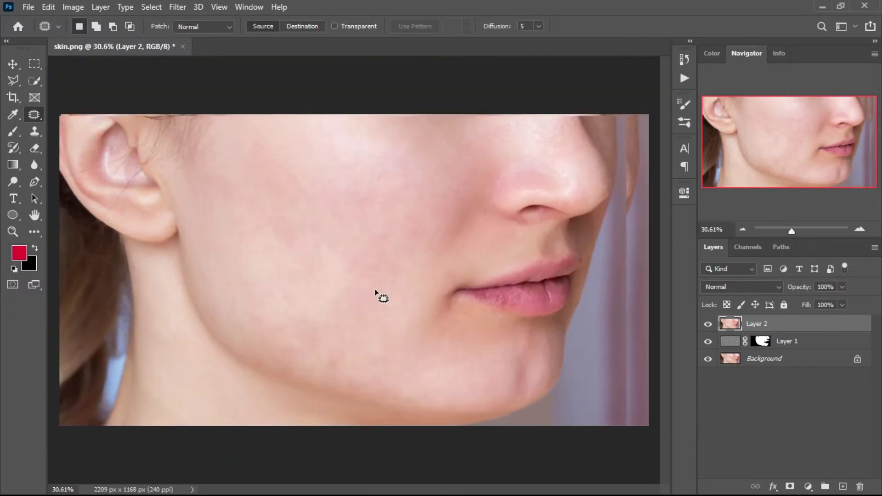
key("v")
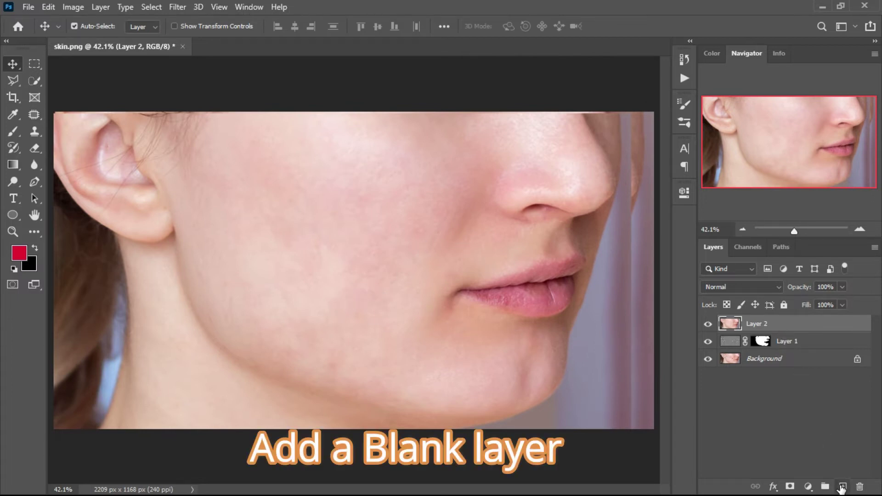
Step: On a new Layer 3, paint sampled skin tone at 15% opacity over the cheek and jaw
left_click(842, 487)
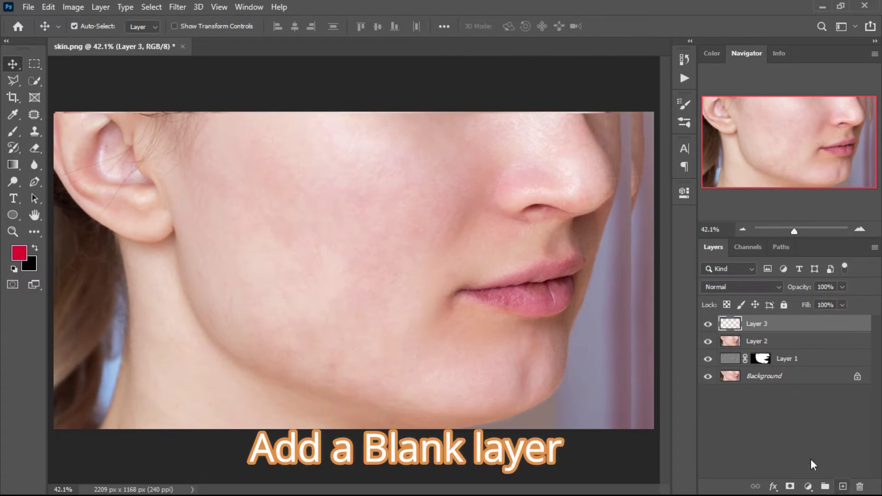
left_click(8, 135)
left_click(341, 238, "alt")
key("bracketright")
key("bracketright")
key("bracketright")
key("bracketright")
key("bracketright")
key("bracketright")
left_click(281, 27)
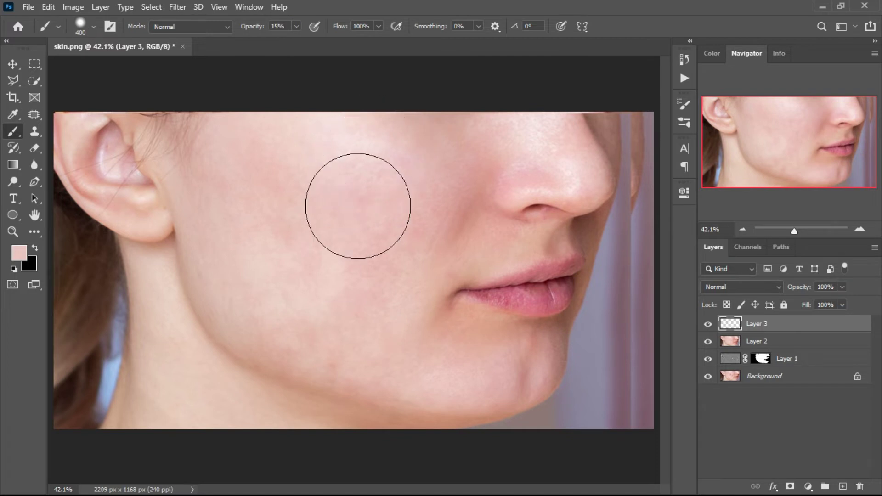
left_click_drag(363, 148, 288, 270)
key("bracketleft")
key("bracketleft")
key("bracketleft")
key("bracketleft")
key("bracketleft")
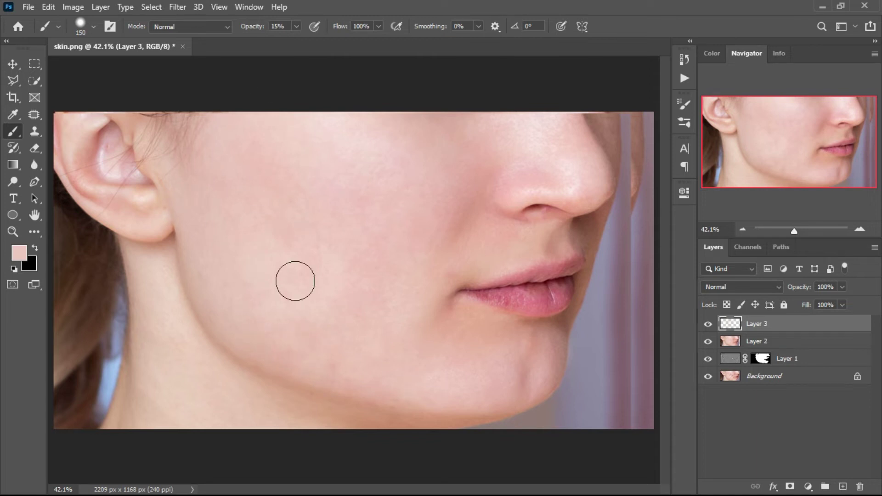
key("x")
key("x")
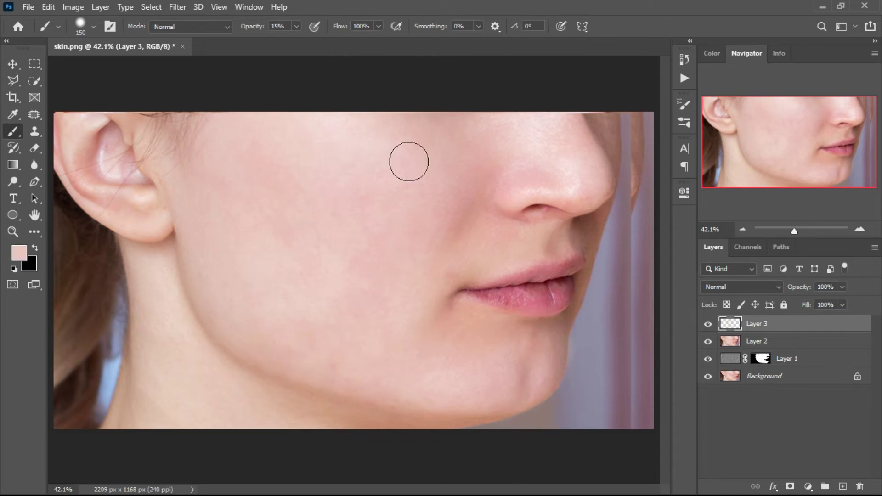
key("bracketright")
key("bracketright")
key("bracketright")
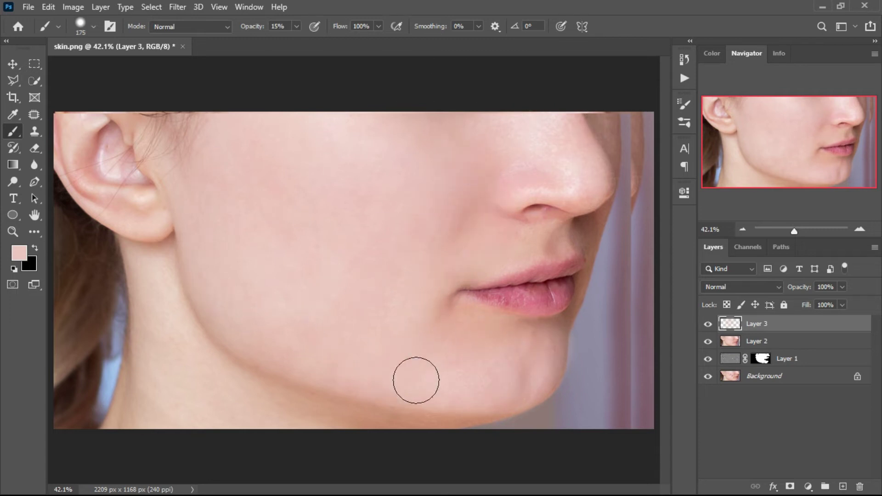
Step: Apply a Camera Raw Filter to Layer 2 with Texture +10, Clarity +10 and Dehaze +5
key("v")
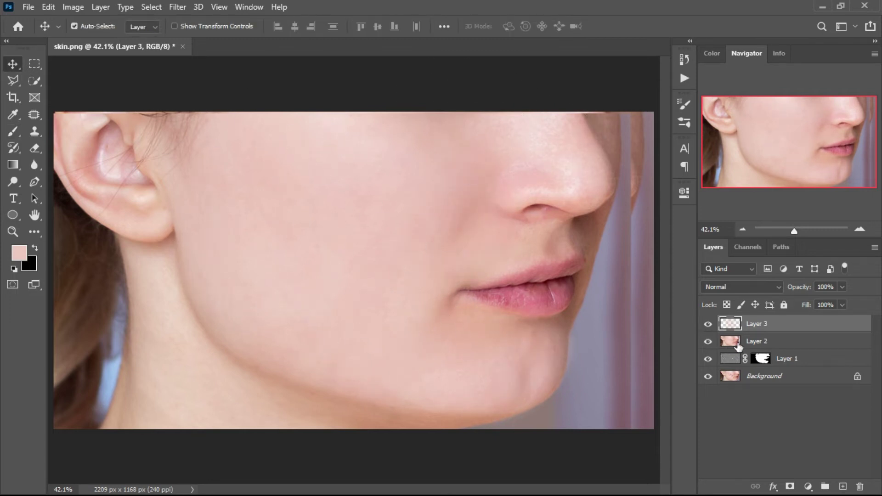
left_click(738, 346)
left_click(184, 7)
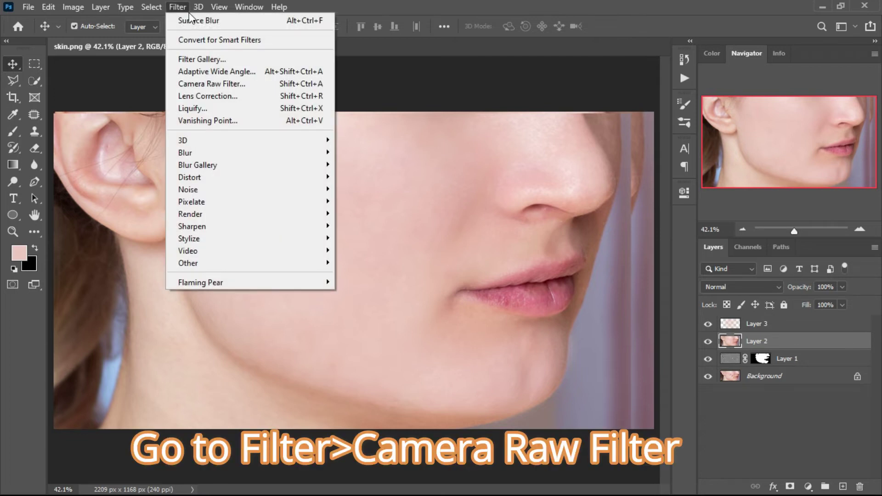
left_click(215, 83)
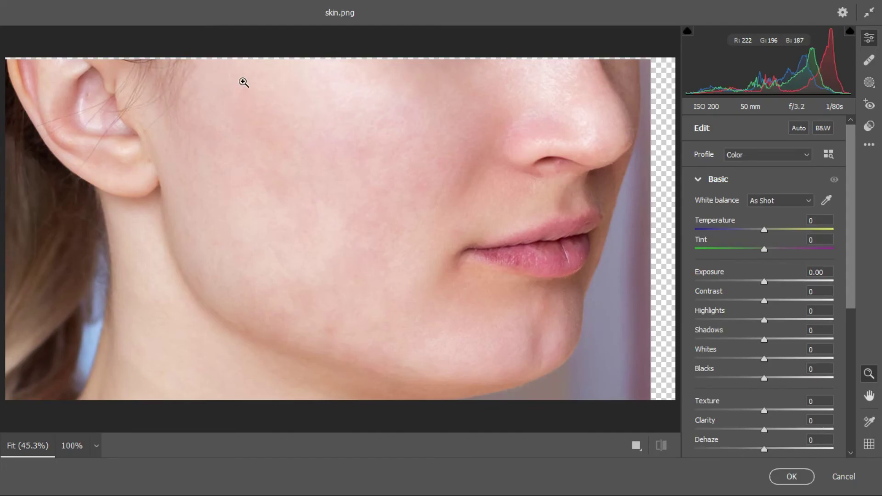
left_click_drag(852, 220, 855, 299)
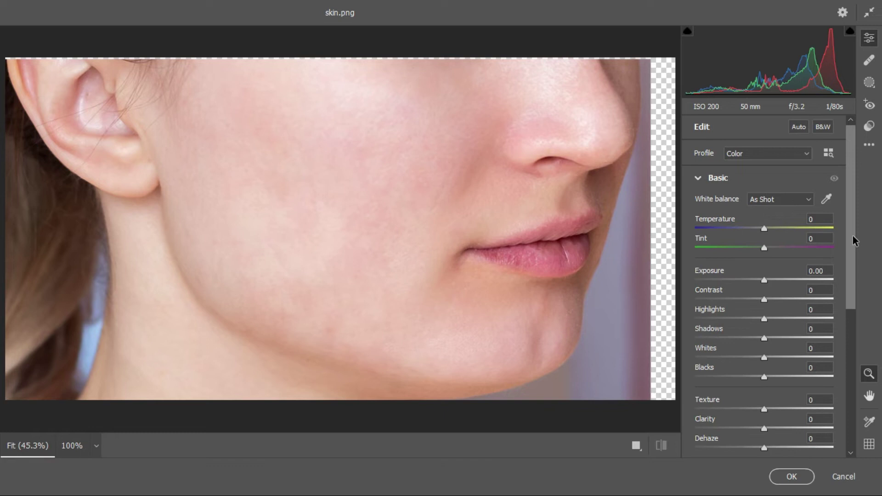
scroll(854, 297, "down", 1)
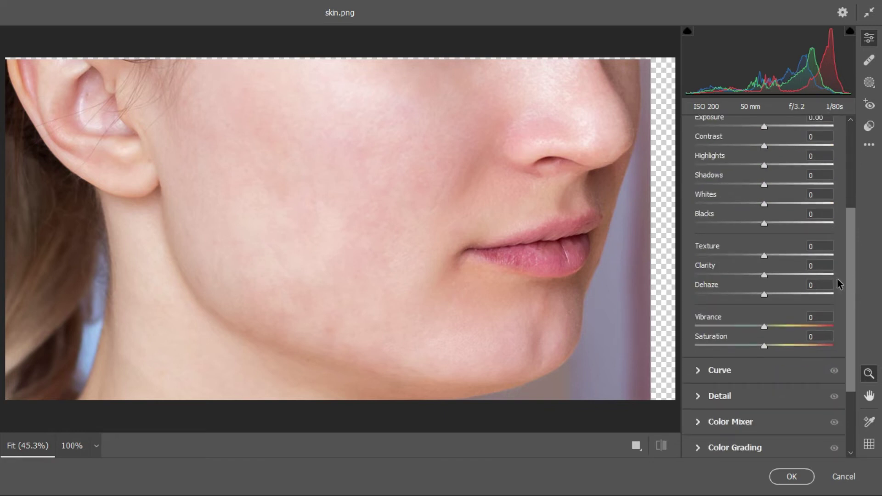
type("10")
key("Tab")
type("5")
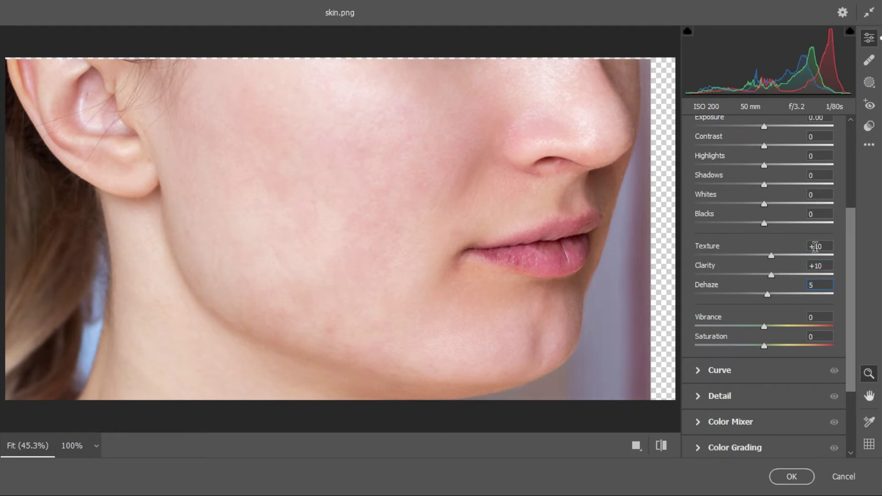
left_click(791, 476)
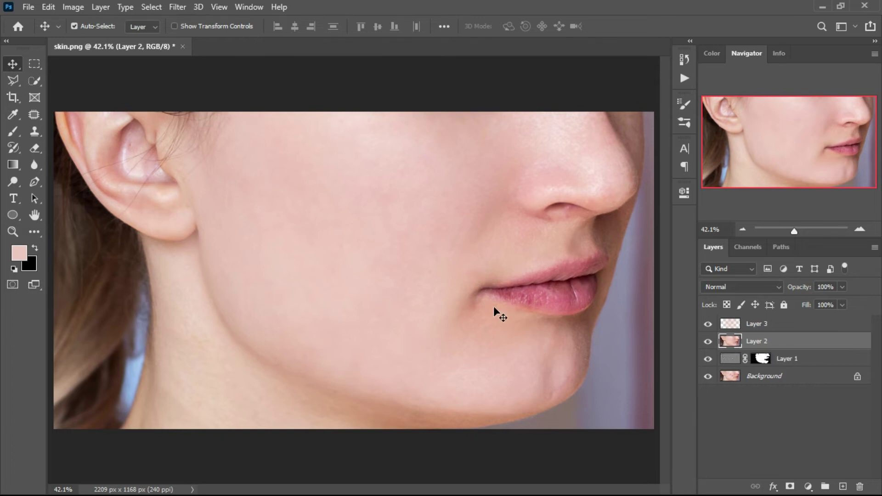
left_click(756, 326)
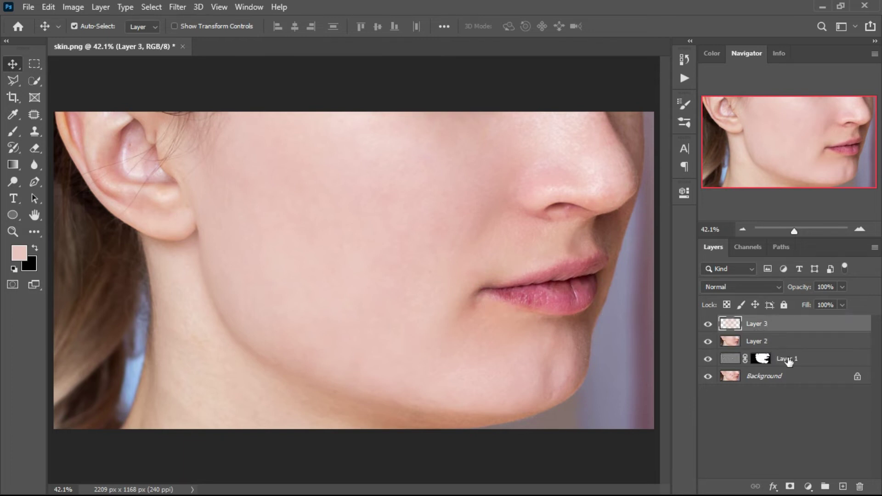
left_click(804, 486)
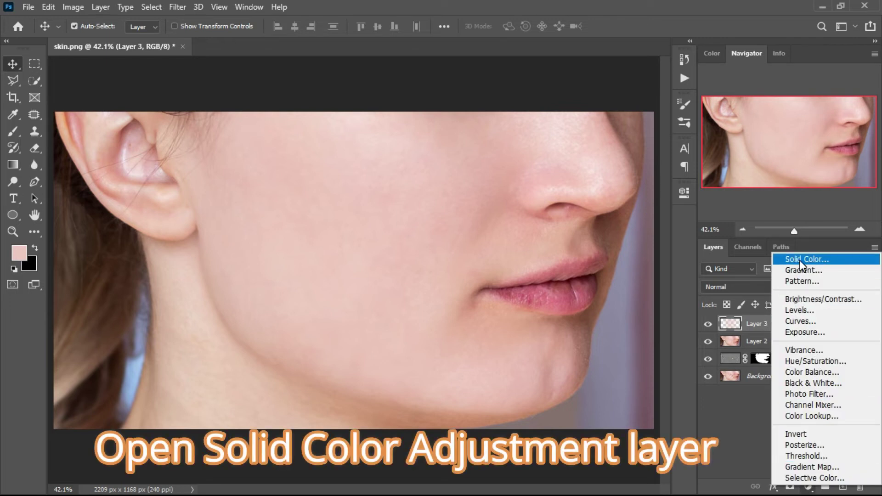
Step: Add a peach f6caad Solid Color fill layer blended as Multiply at 15% opacity
left_click(798, 261)
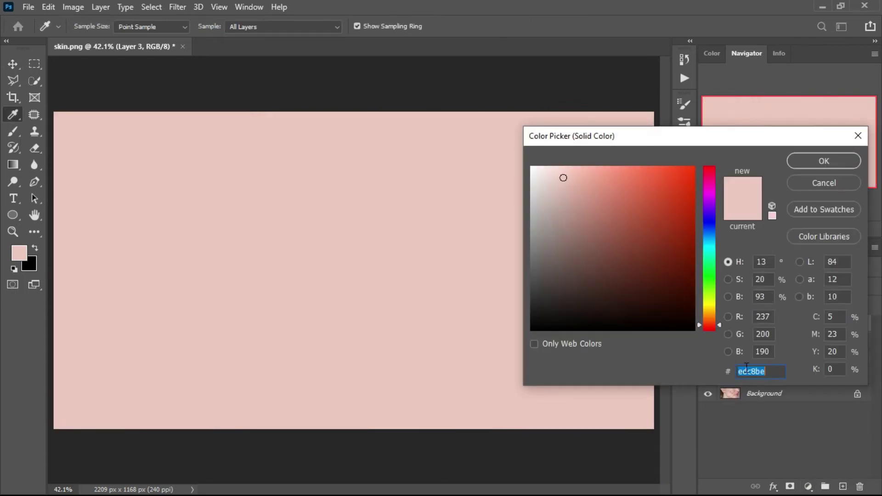
type("f6caad")
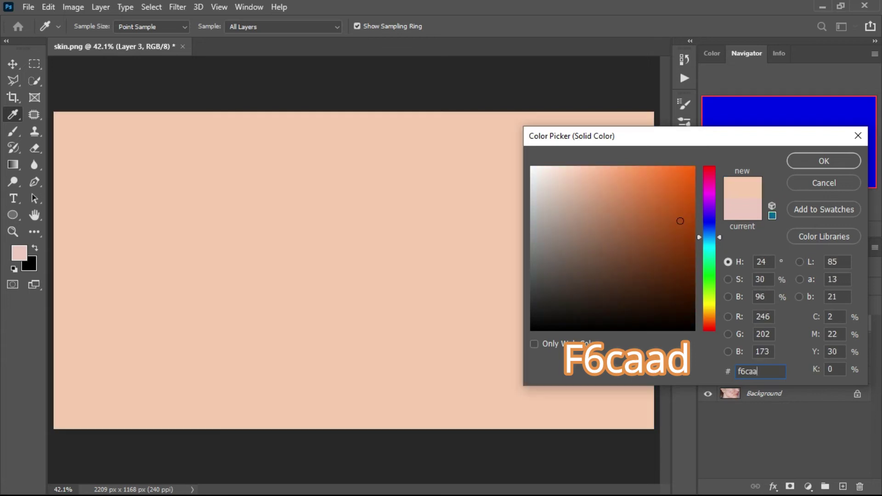
left_click(805, 162)
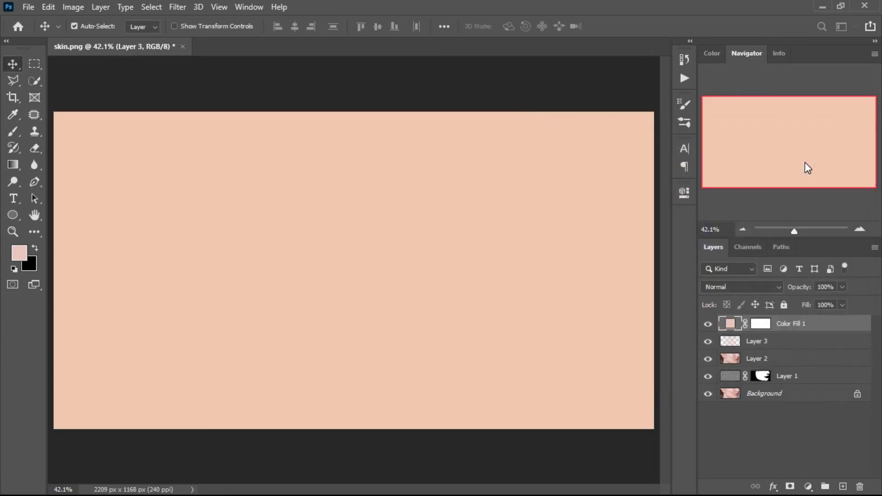
left_click(737, 287)
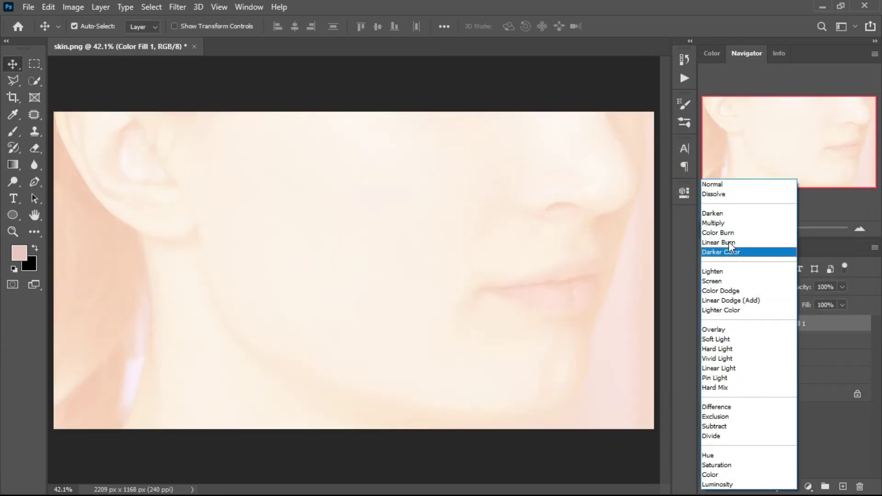
left_click(725, 224)
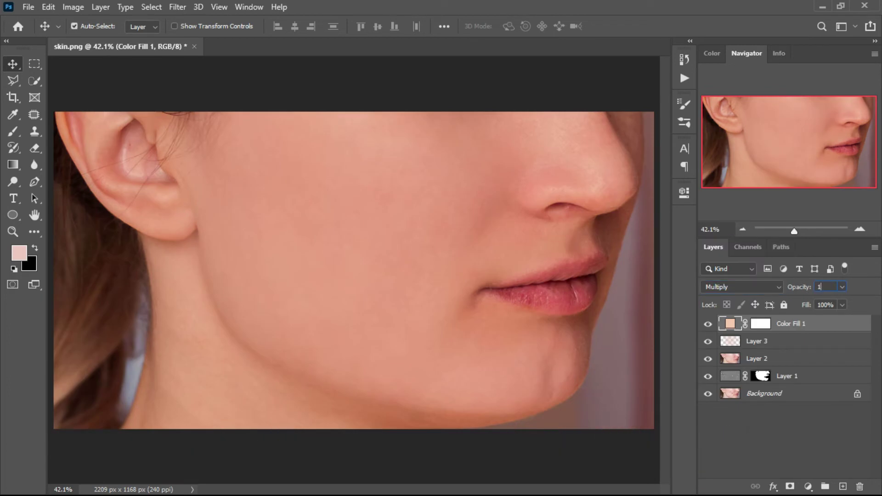
type("5")
key("Return")
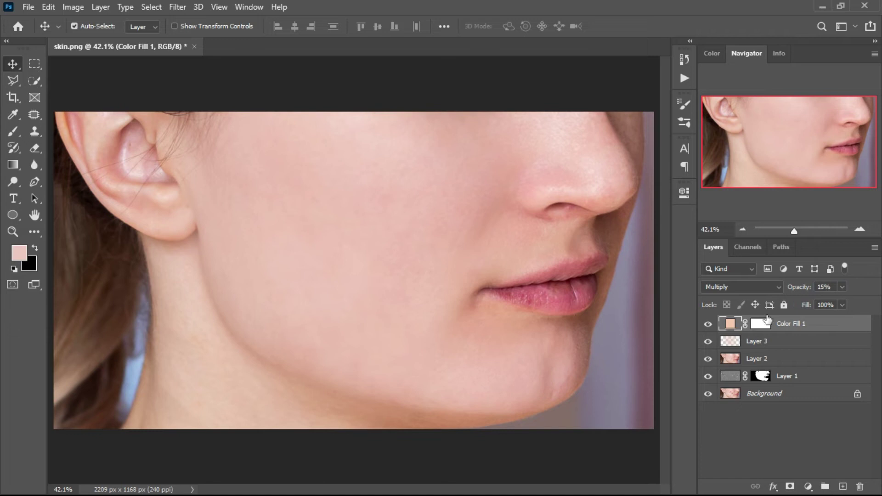
left_click(709, 326)
Step: Set the foreground colour to a bright saturated red and select the Brush tool
left_click(15, 254)
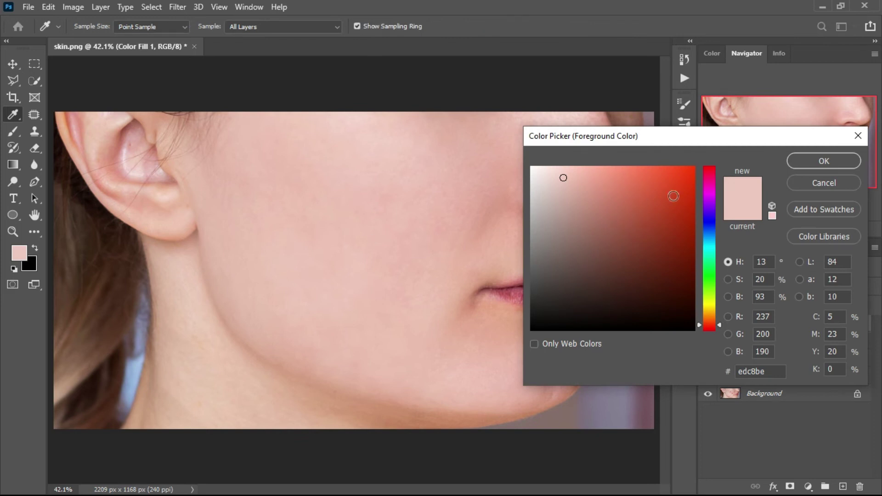
left_click(708, 171)
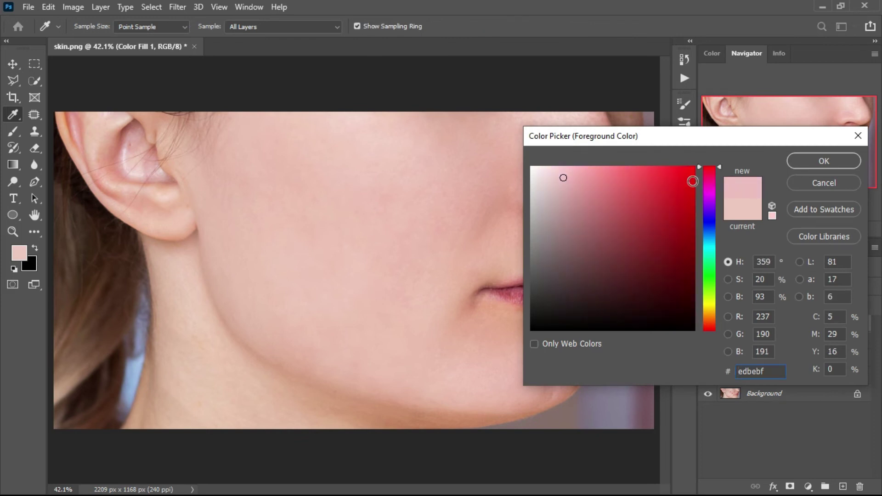
left_click(693, 181)
left_click(804, 165)
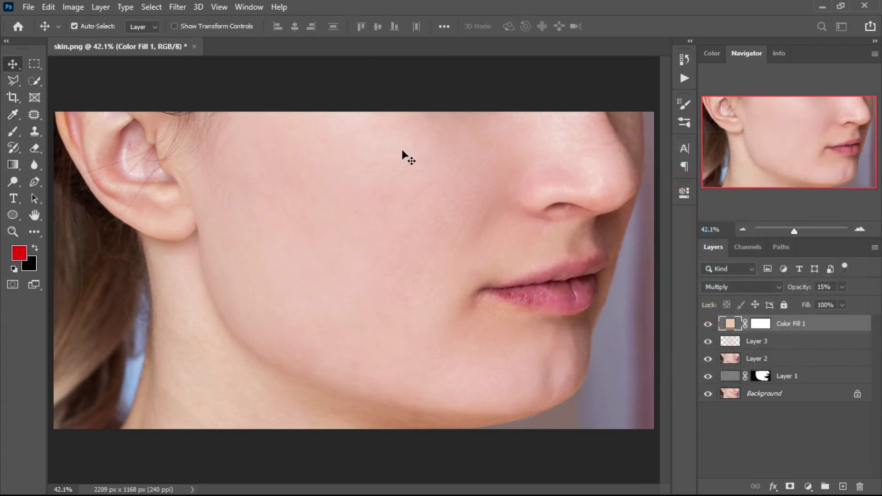
left_click(14, 132)
type("3")
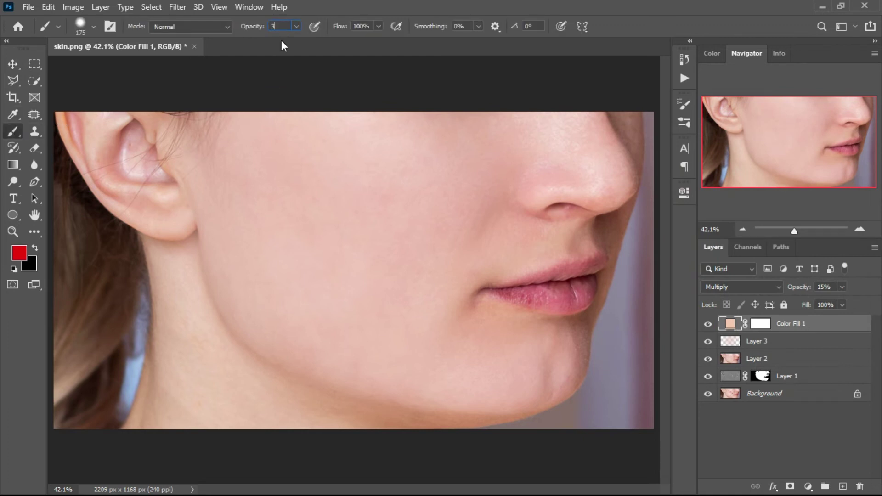
Step: Add an empty Layer 4 above Color Fill 1 and enlarge the brush to 300
left_click(757, 331)
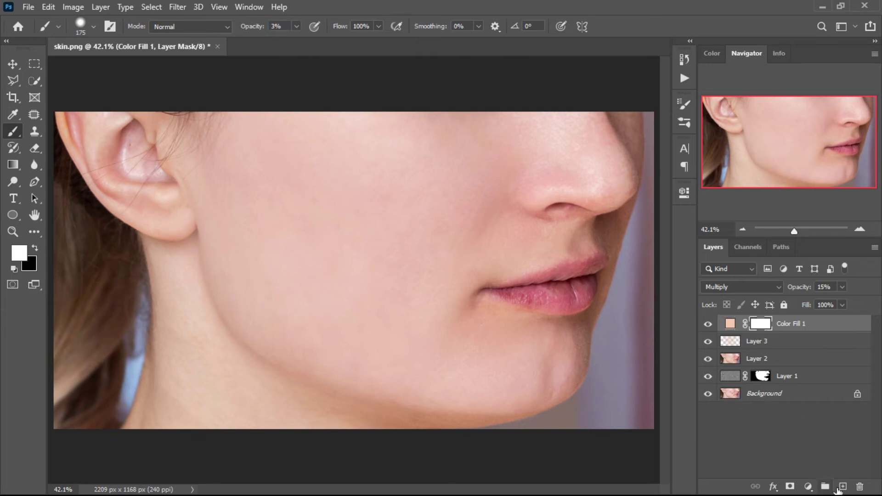
left_click(843, 487)
key("bracketright")
key("bracketright")
key("bracketright")
key("bracketright")
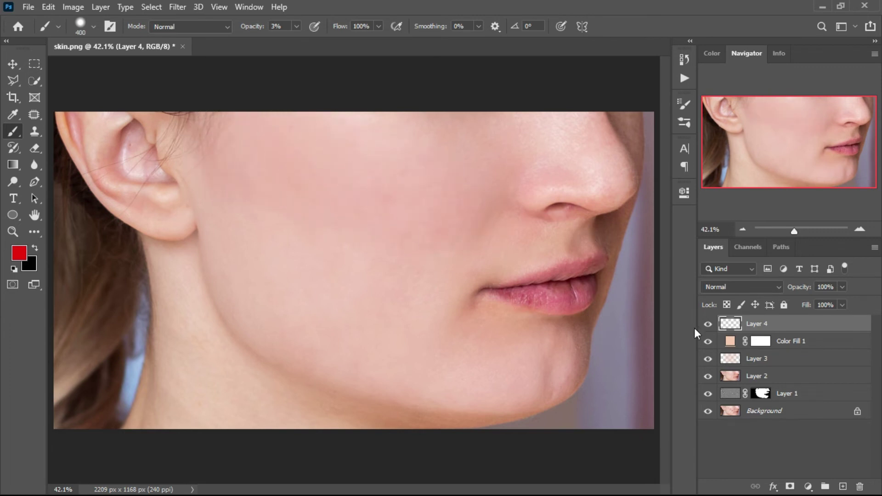
left_click(708, 324)
left_click(708, 324)
left_click(15, 64)
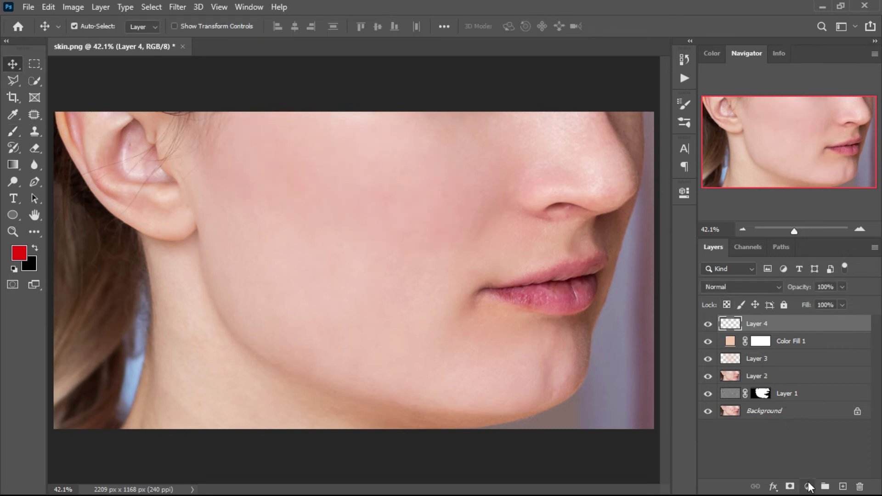
Step: Add a red ef1b1b Solid Color fill in Normal mode and invert its mask to black
left_click(808, 486)
left_click(805, 259)
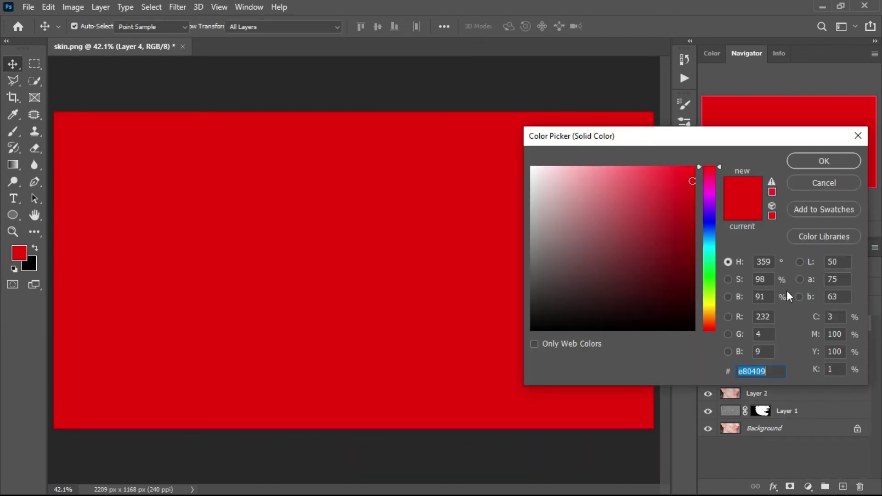
type("ef1b1b")
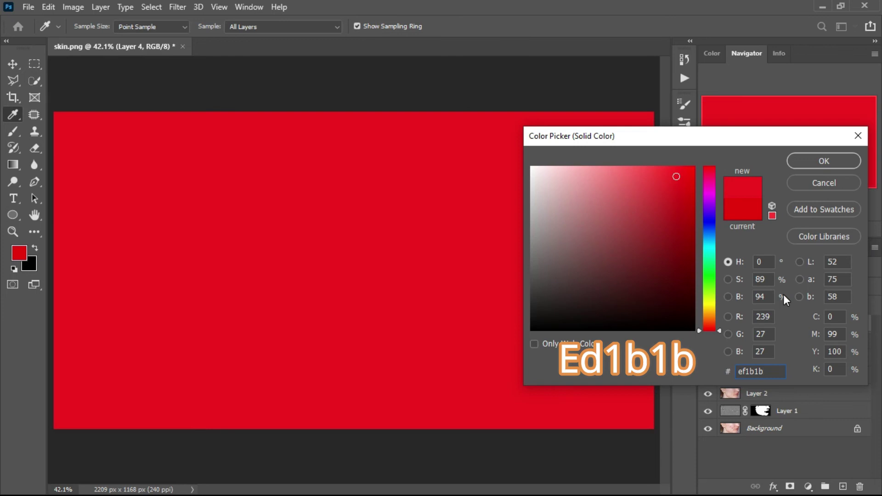
left_click(812, 161)
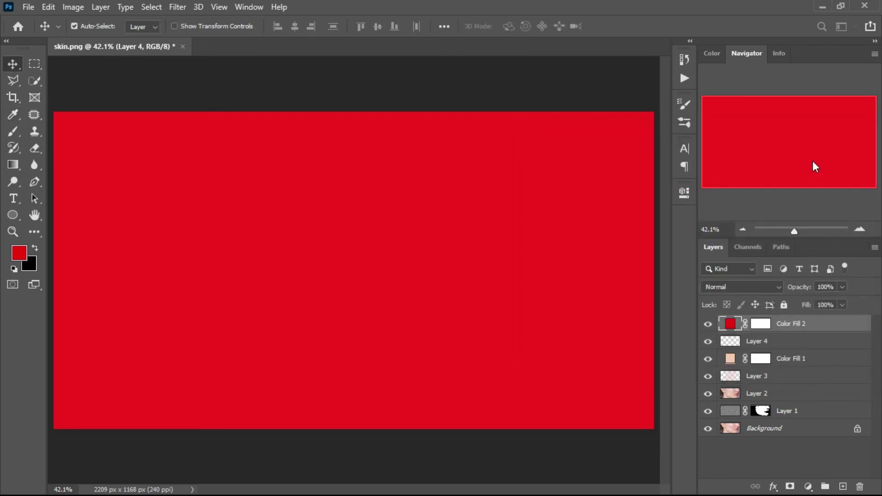
left_click(754, 292)
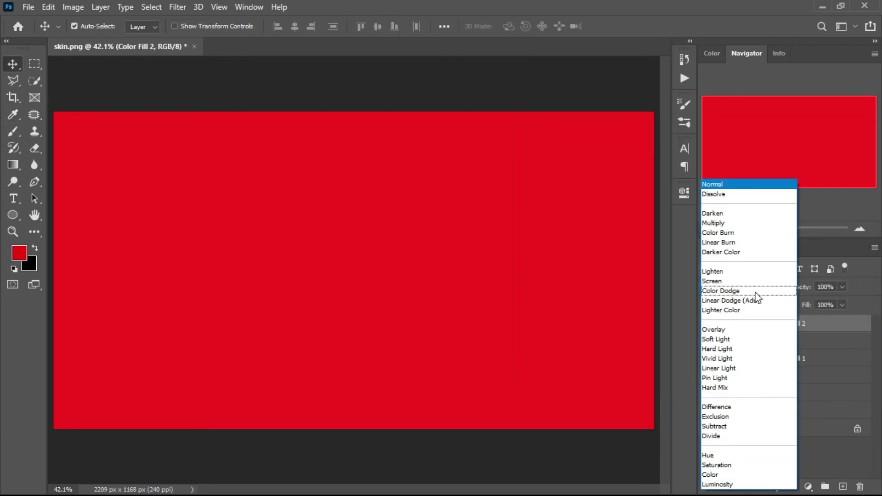
left_click(803, 323)
left_click(760, 324)
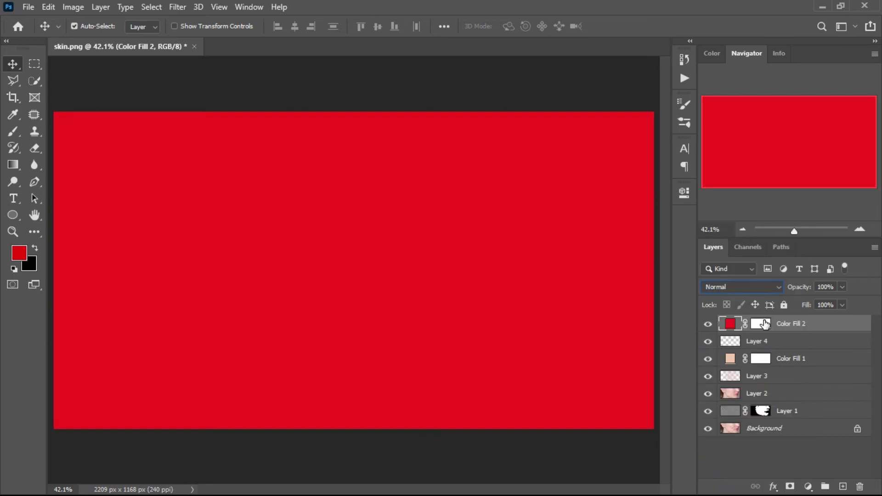
key("ctrl+i")
key("ctrl+i")
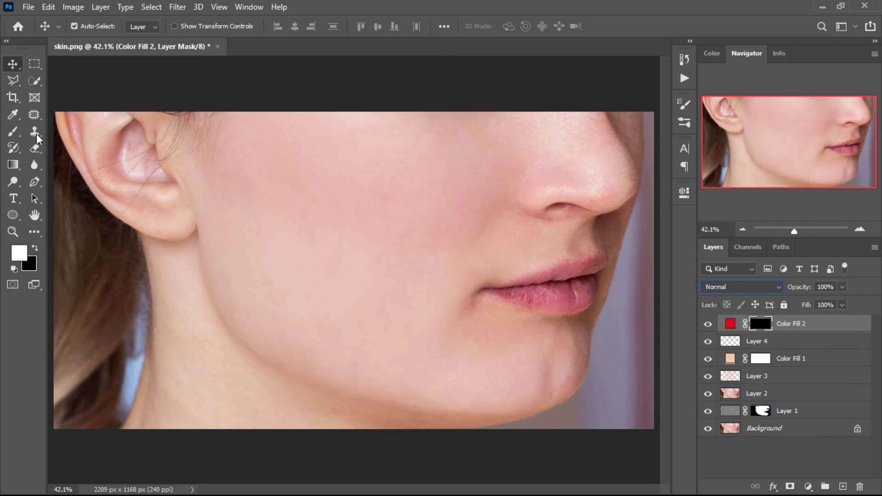
Step: Paint the lips on the Color Fill 2 mask with a shrinking brush to reveal the red
left_click(13, 132)
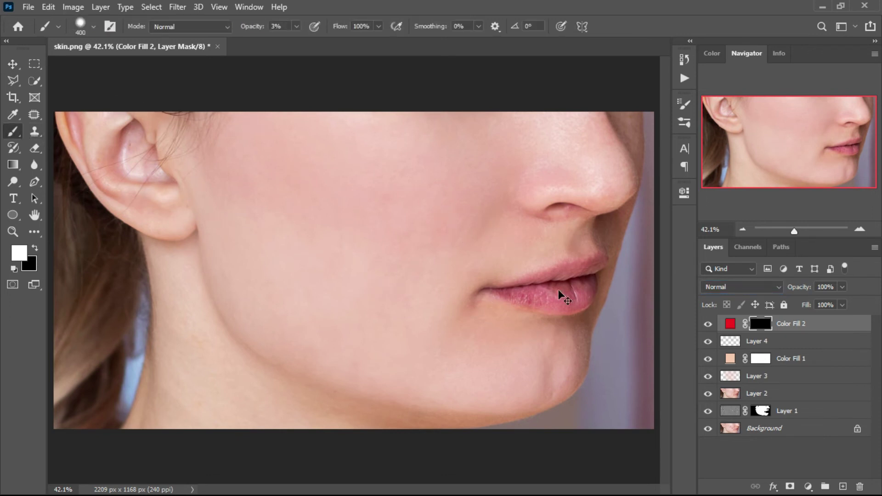
scroll(560, 292, "up", 2)
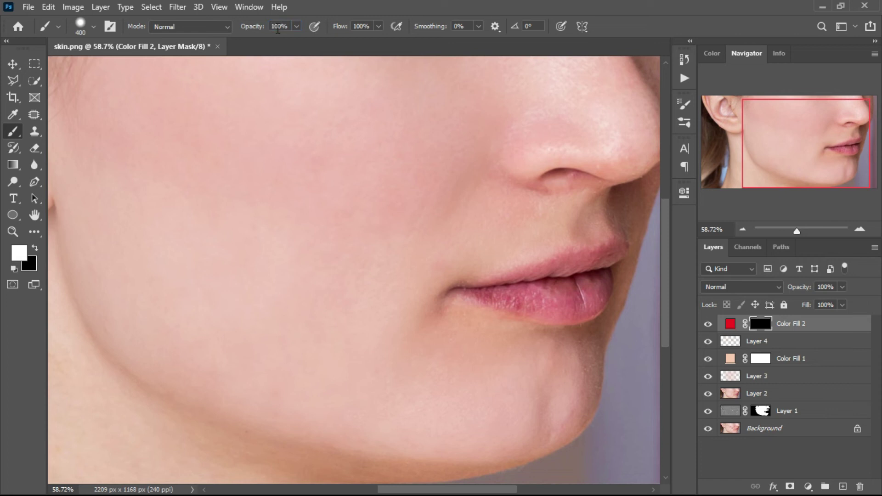
key("bracketleft")
key("bracketleft")
key("bracketleft")
key("bracketleft")
key("bracketleft")
key("bracketleft")
left_click(586, 283)
left_click_drag(586, 284, 516, 299)
key("bracketleft")
key("bracketleft")
scroll(567, 285, "up", 4)
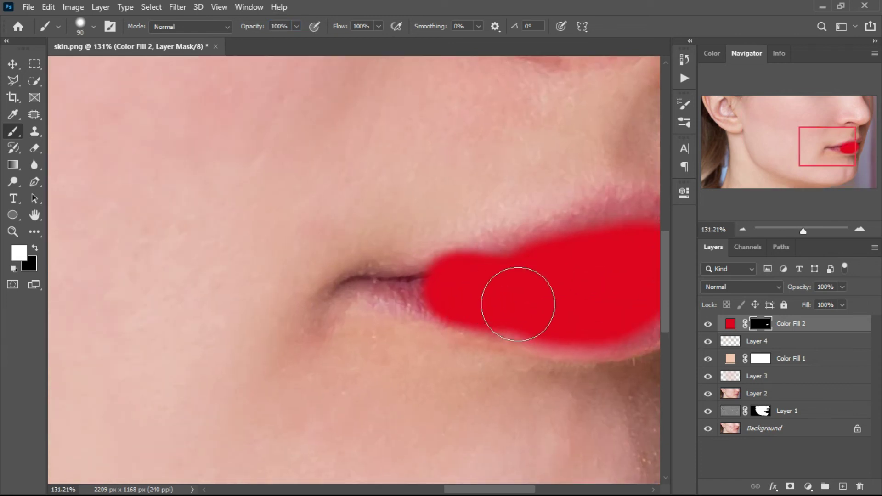
left_click_drag(599, 289, 480, 280)
mouse_move(502, 311)
left_mouse_down()
mouse_move(546, 256)
mouse_move(536, 285)
mouse_move(527, 228)
mouse_move(488, 213)
mouse_move(384, 256)
mouse_move(321, 258)
mouse_move(258, 274)
left_mouse_up()
key("bracketleft")
key("bracketleft")
key("bracketleft")
mouse_move(506, 196)
left_mouse_down()
mouse_move(373, 215)
mouse_move(420, 220)
mouse_move(456, 206)
mouse_move(431, 224)
left_mouse_up()
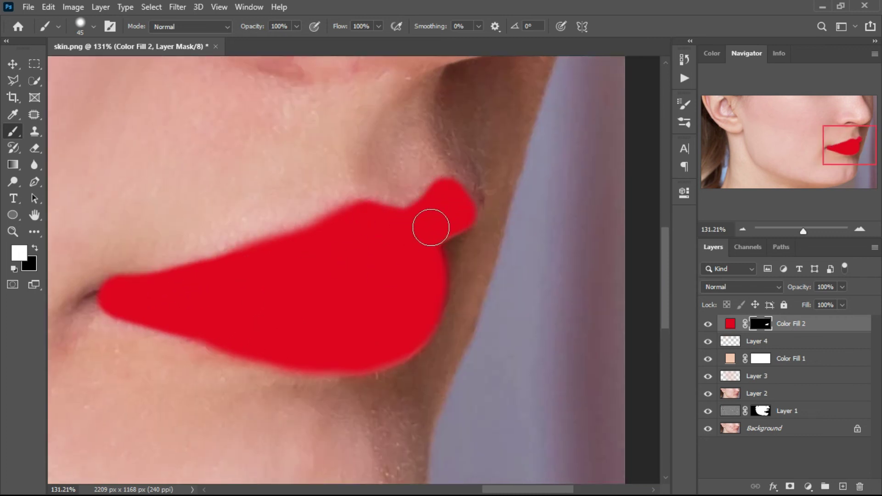
Step: Set the red lip fill's blend mode to Multiply for a natural lipstick look
scroll(282, 331, "up", 3)
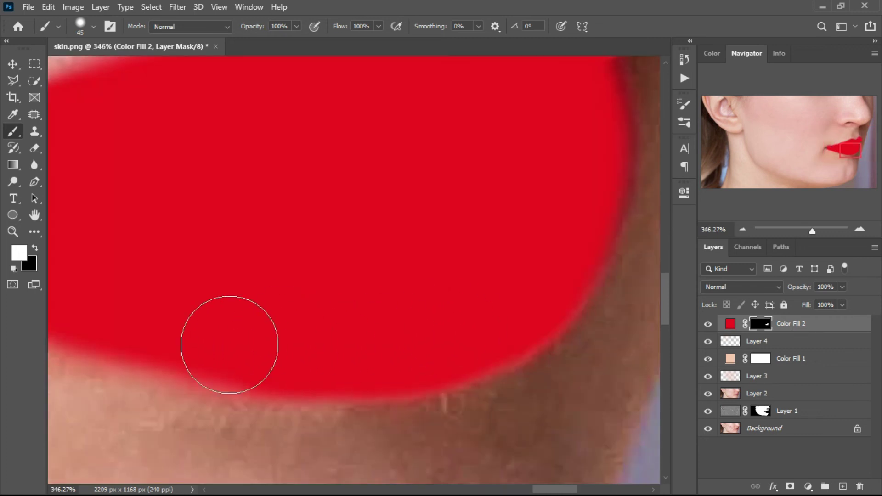
scroll(230, 336, "down", 2)
scroll(305, 329, "down", 3)
scroll(309, 333, "down", 1)
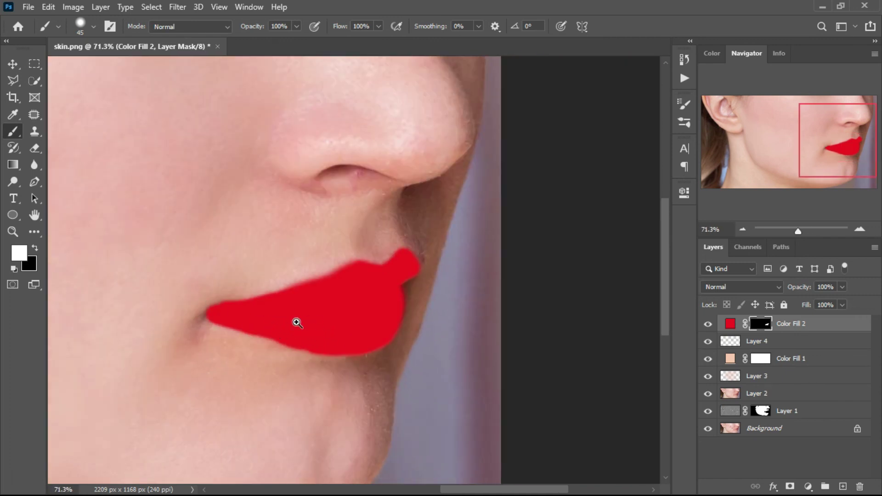
scroll(298, 319, "down", 2)
left_click(709, 290)
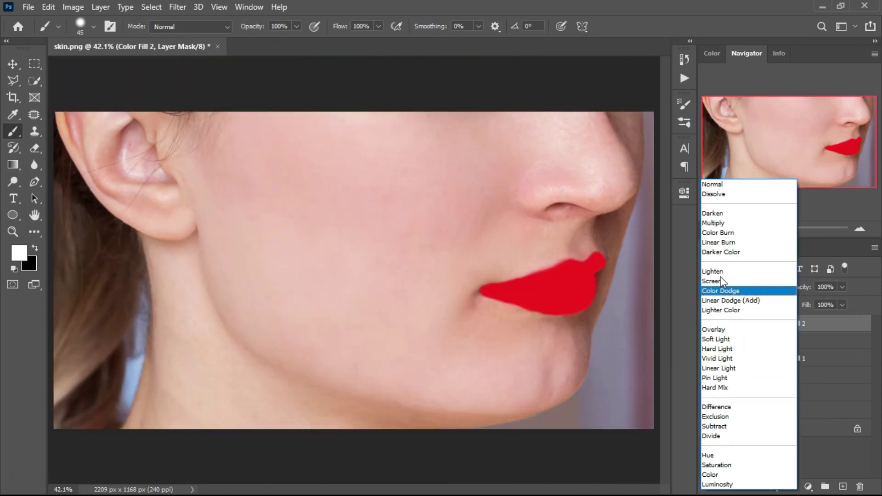
left_click(723, 223)
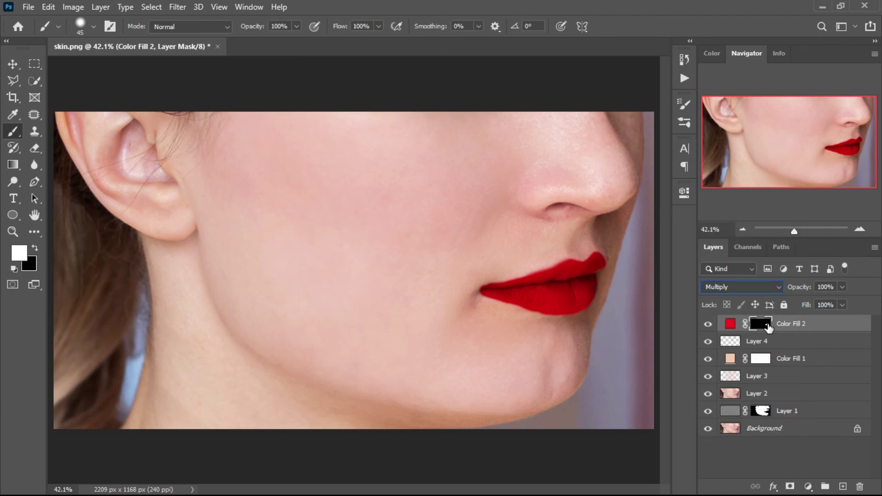
Step: Split Color Fill 2's Underlying Layer white Blend If slider at 129/202 to show lip highlights
left_click(774, 488)
left_click(782, 361)
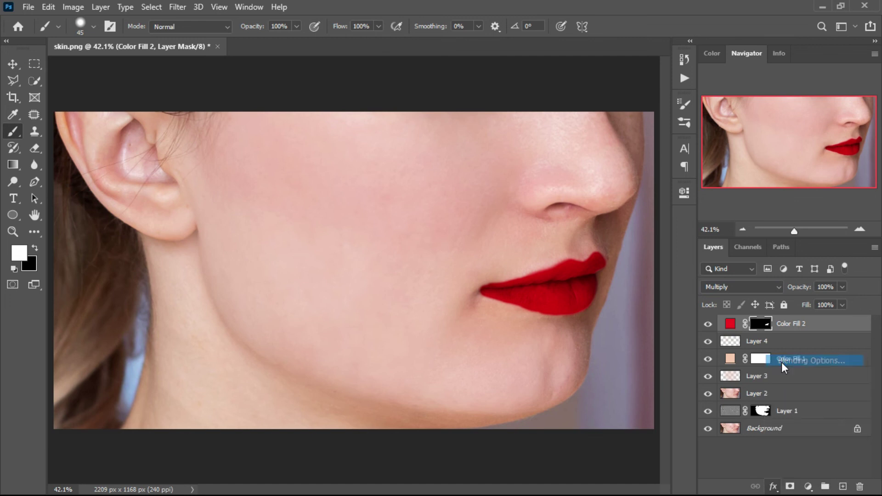
key("h")
left_click_drag(727, 101, 374, 79)
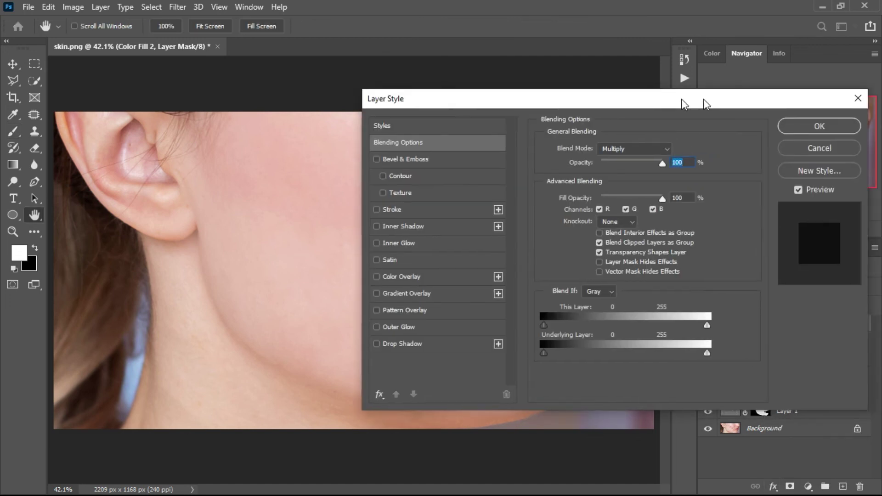
mouse_move(325, 331)
left_mouse_down()
mouse_move(280, 322)
mouse_move(279, 332)
left_mouse_up()
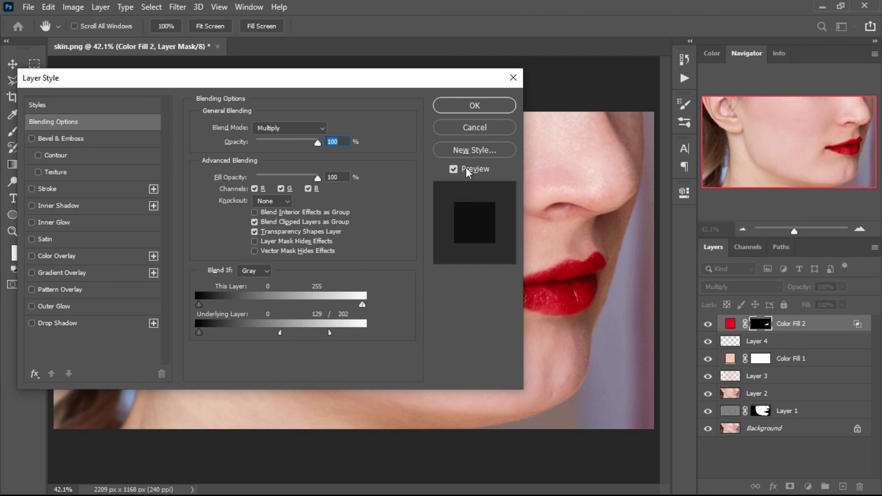
left_click(476, 103)
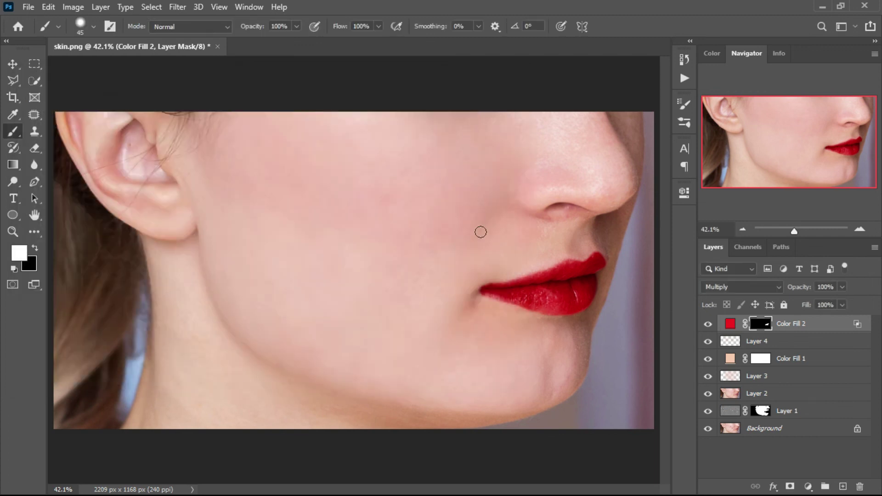
mouse_move(568, 293)
left_mouse_down()
mouse_move(582, 295)
mouse_move(575, 292)
left_mouse_up()
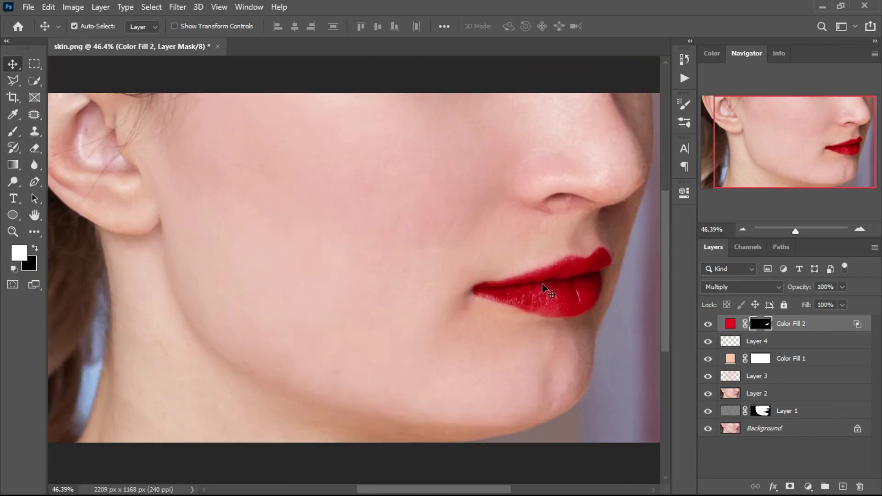
Step: Soften the lipstick mask edges with a 7.0-pixel Gaussian Blur
left_click(176, 7)
mouse_move(248, 153)
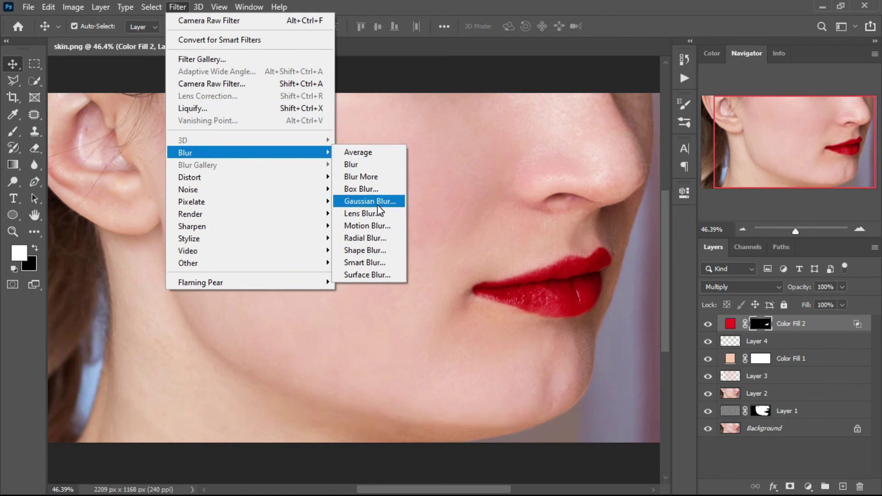
left_click(374, 202)
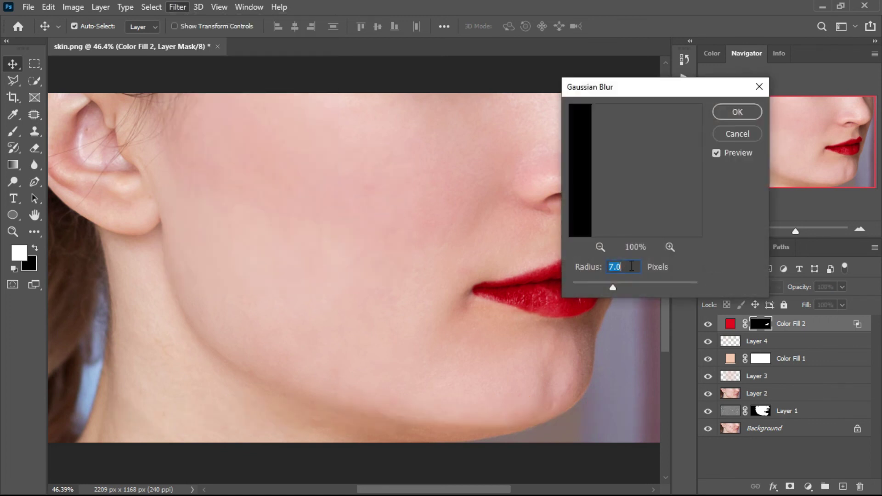
left_click(730, 115)
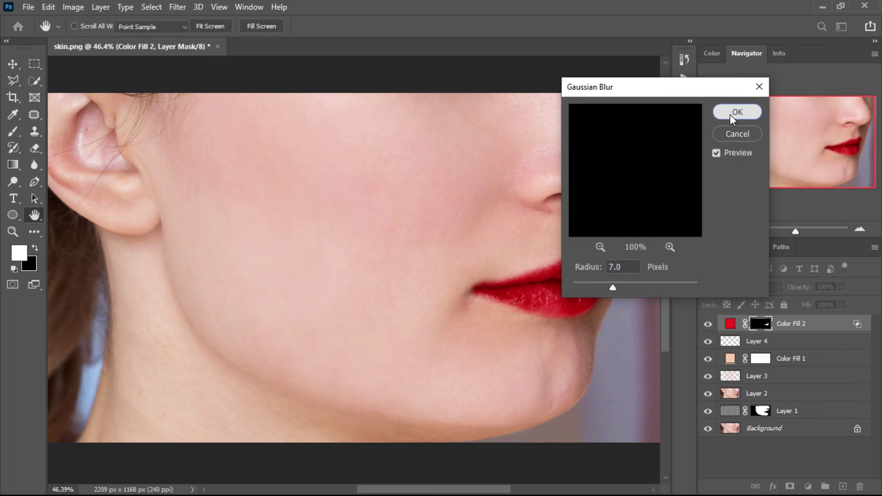
scroll(540, 243, "down", 1)
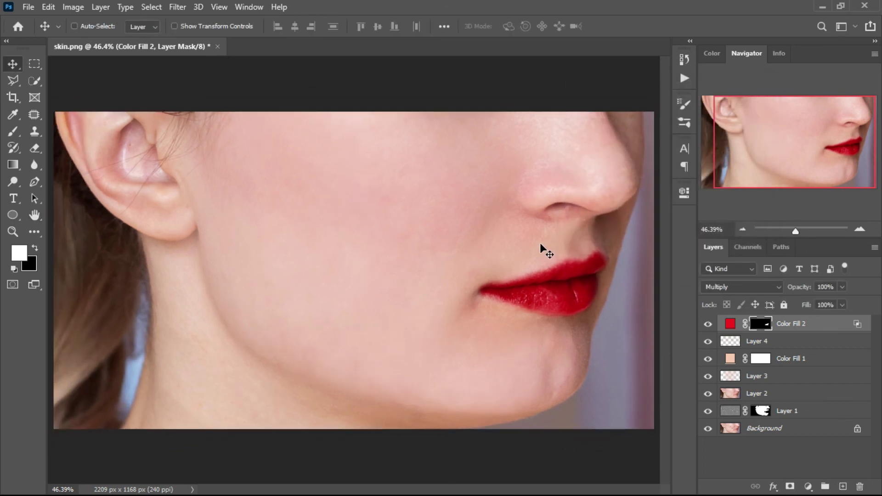
Step: Toggle the Background layer alone to compare the original blemished photo with the retouch
left_click(735, 432)
left_click(707, 428, "alt")
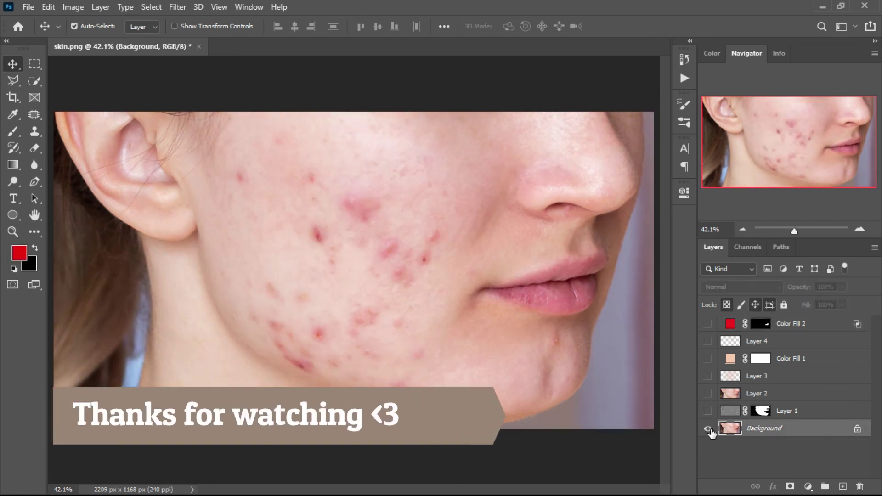
left_click(708, 428, "alt")
left_click(708, 428, "alt")
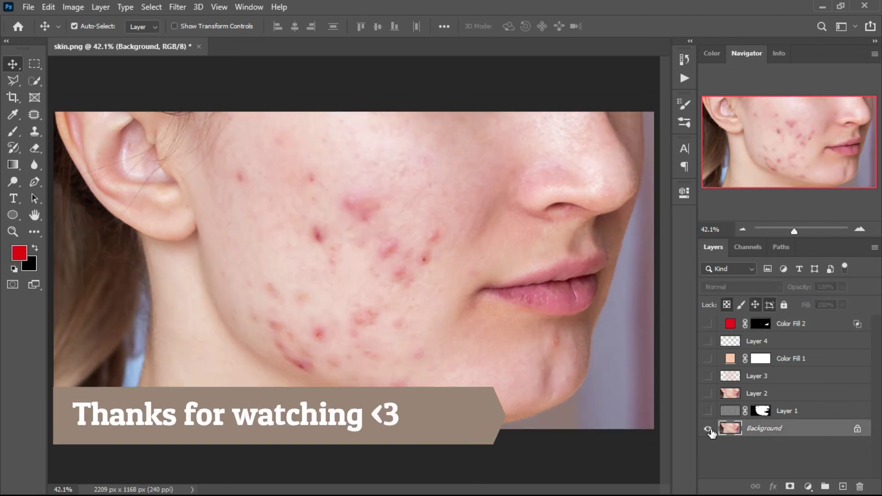